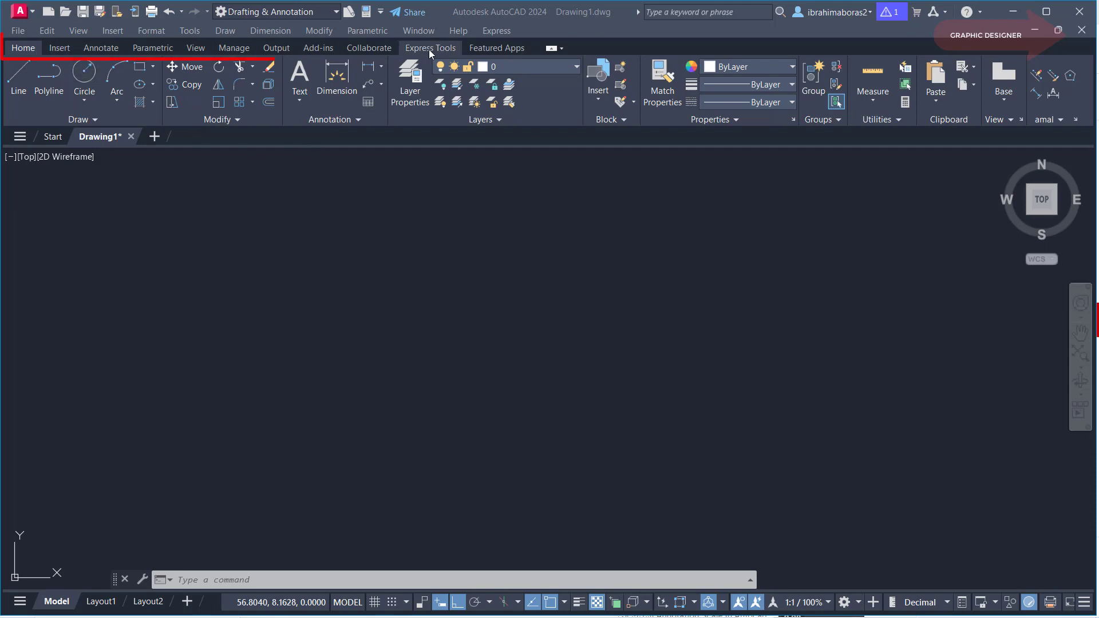
Step: Open the Insert Table dialog, leaving its defaults of 5 columns and 1 data row
{"action": "left_click", "coordinate": [370, 104]}
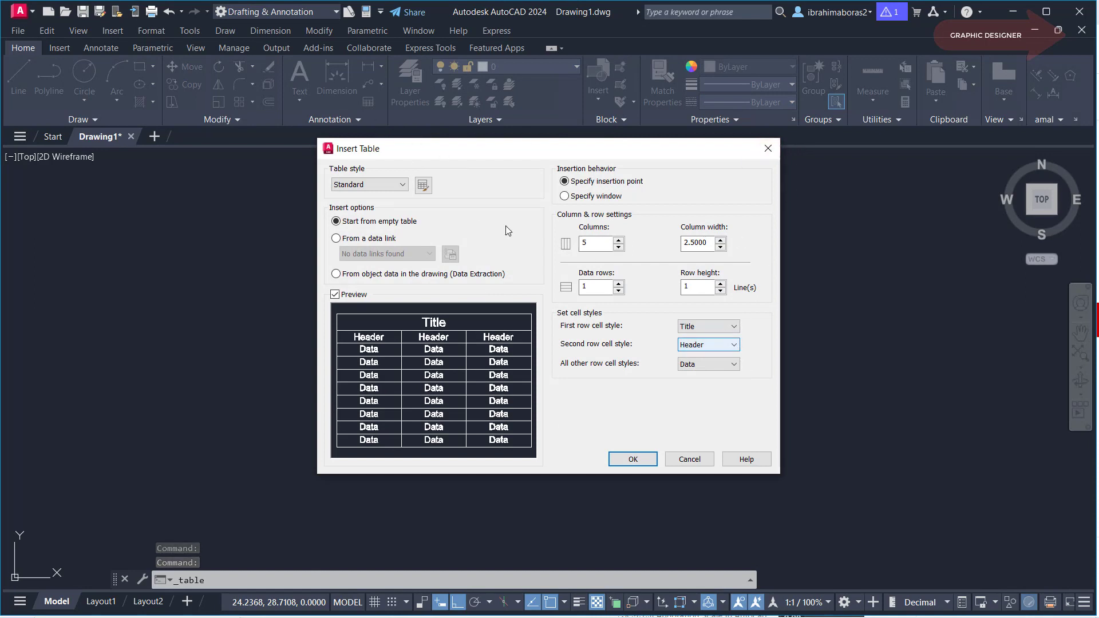
{"action": "left_click", "coordinate": [338, 185]}
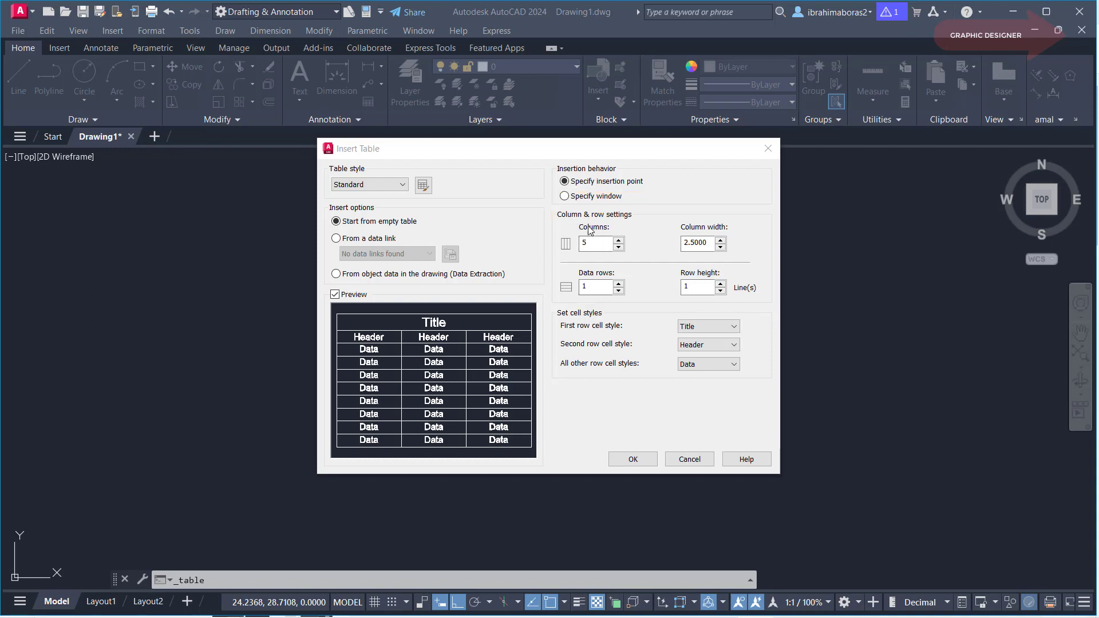
Step: Set the table to 6 columns of width 5, 6 data rows and row height 5
{"action": "left_click_drag", "start_coordinate": [592, 244], "coordinate": [555, 241]}
{"action": "type", "text": "6"}
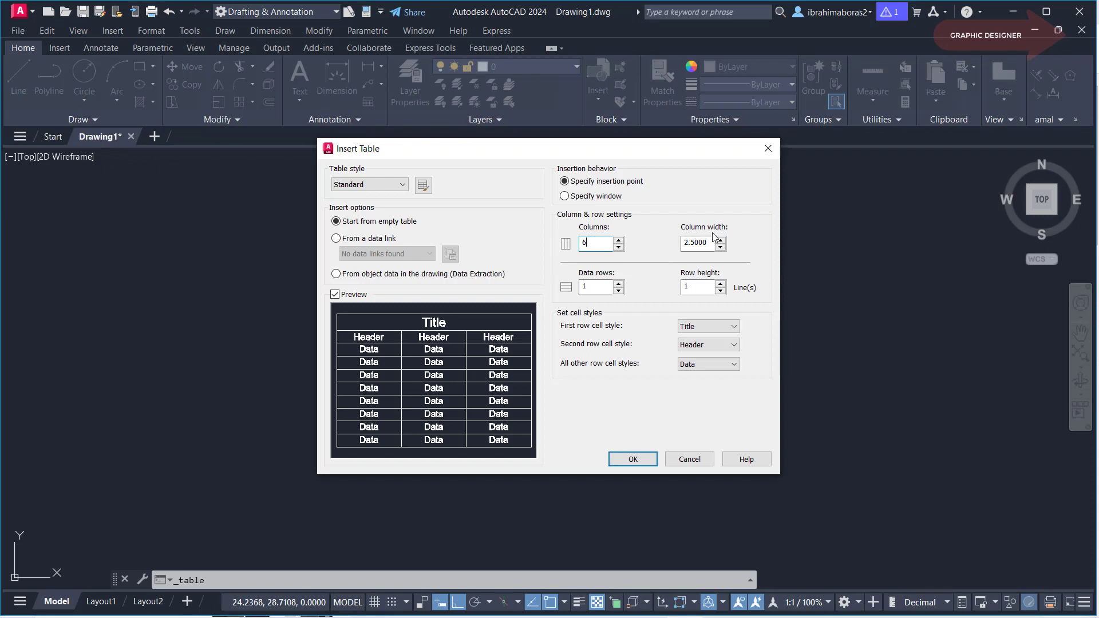
{"action": "left_click_drag", "start_coordinate": [714, 242], "coordinate": [645, 235]}
{"action": "type", "text": "5"}
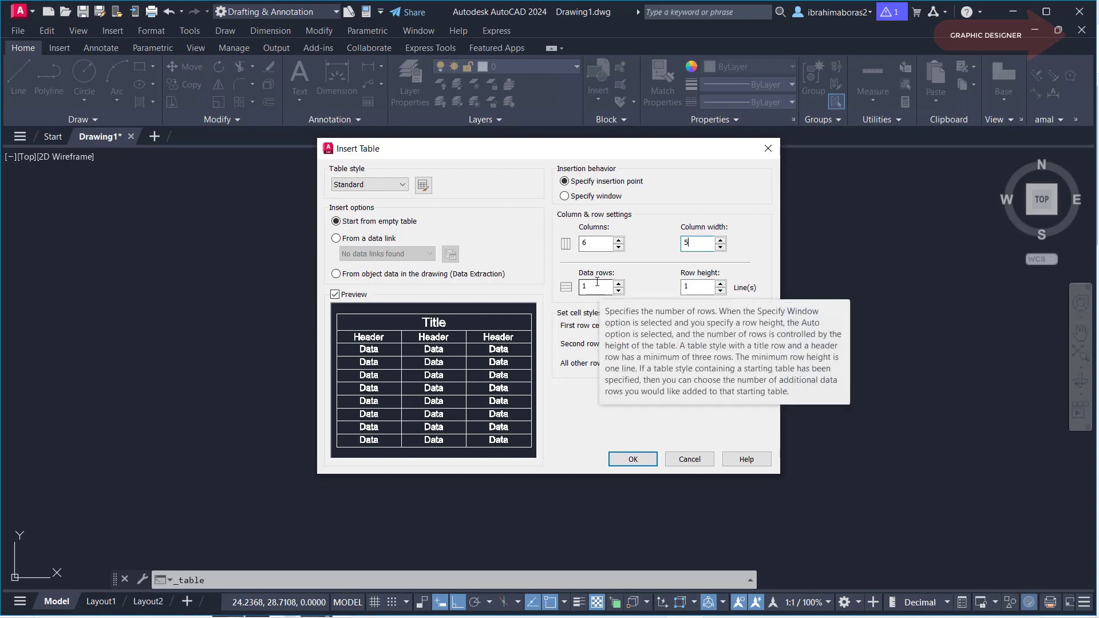
{"action": "key", "text": "Tab"}
{"action": "type", "text": "6"}
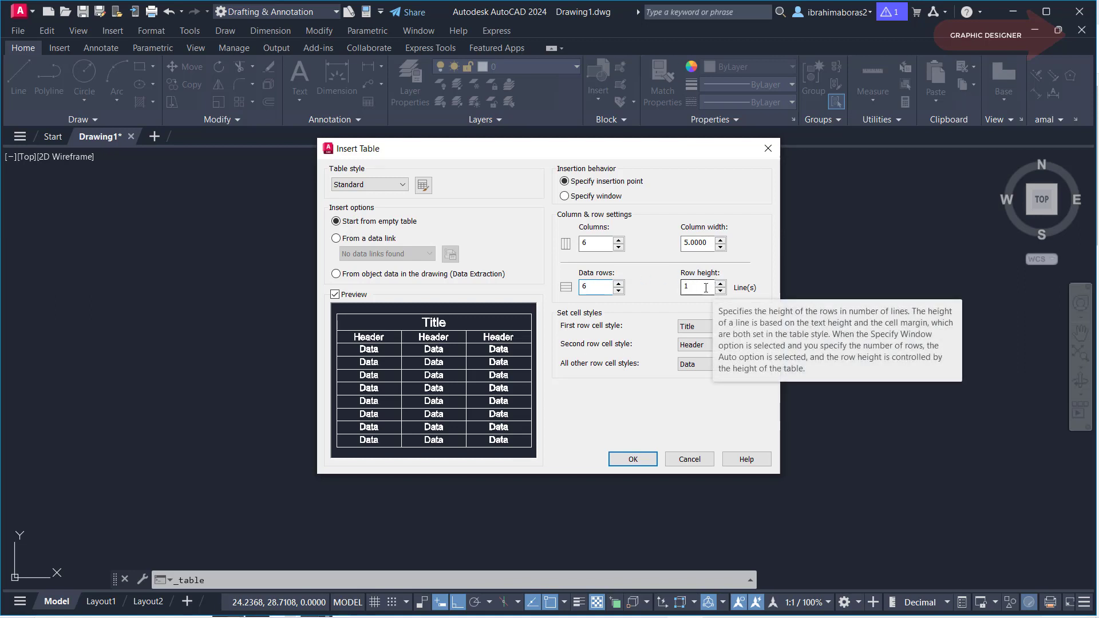
{"action": "key", "text": "Tab"}
{"action": "type", "text": "5"}
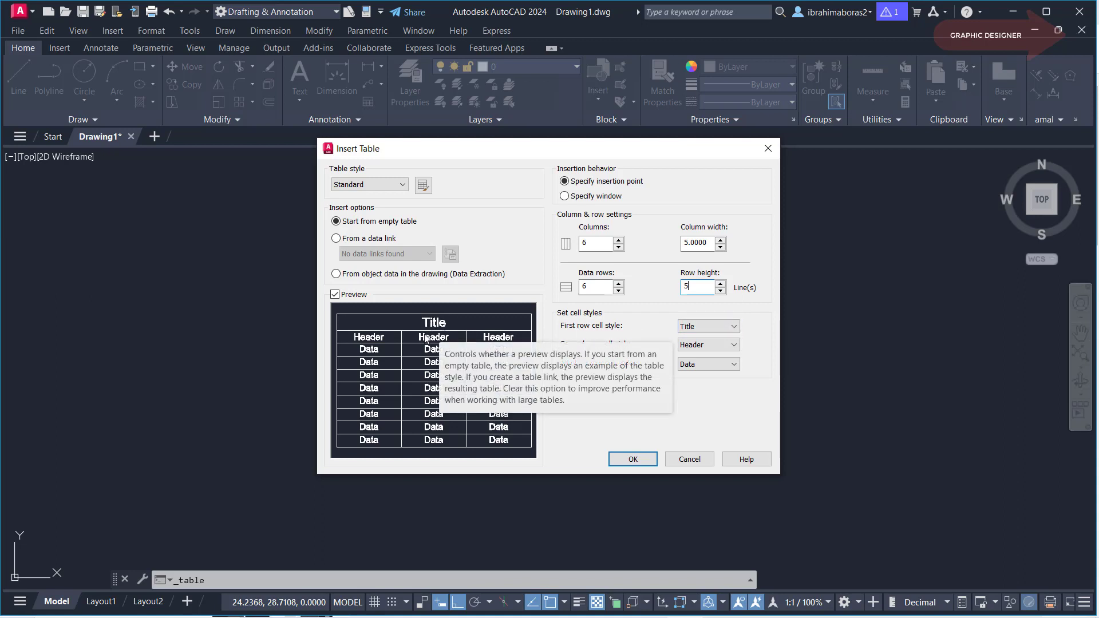
{"action": "left_click", "coordinate": [735, 326]}
{"action": "left_click", "coordinate": [719, 348]}
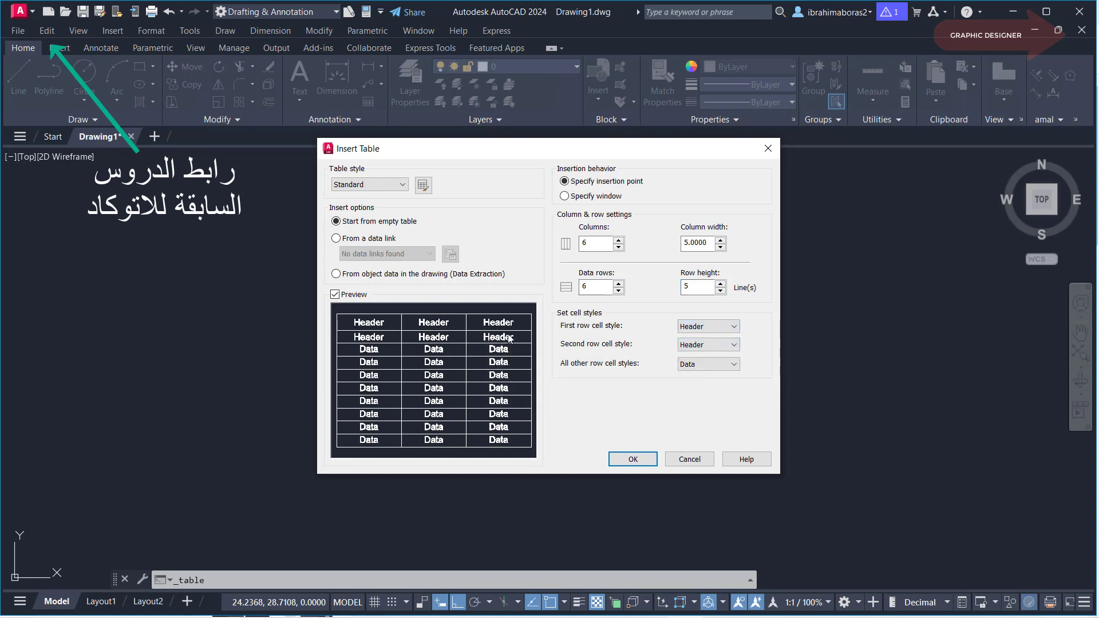
{"action": "left_click", "coordinate": [733, 327]}
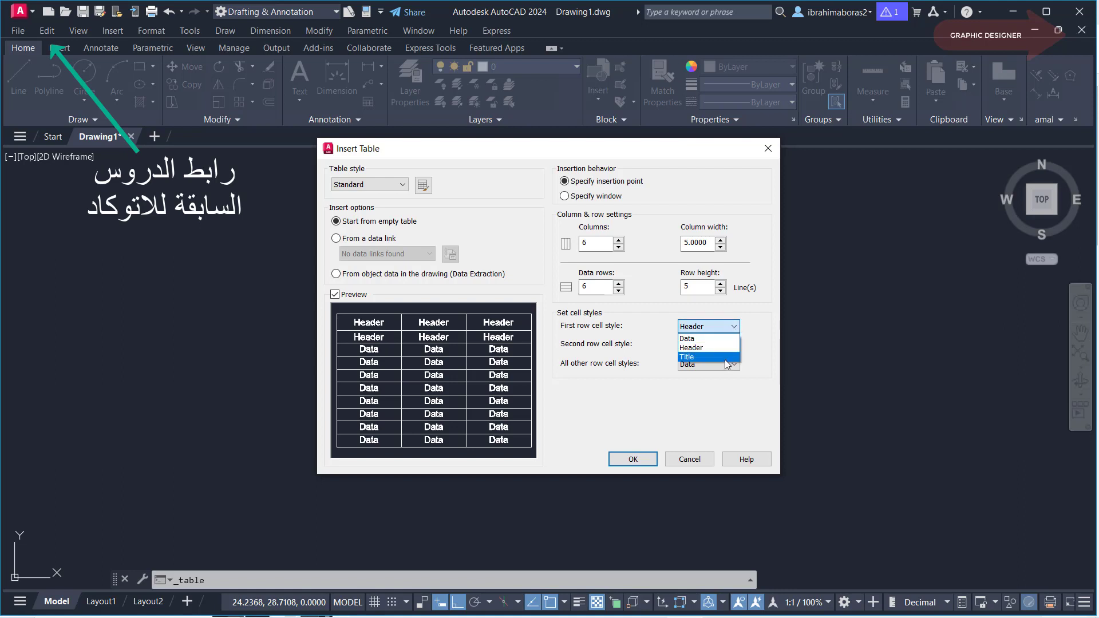
{"action": "left_click", "coordinate": [695, 338]}
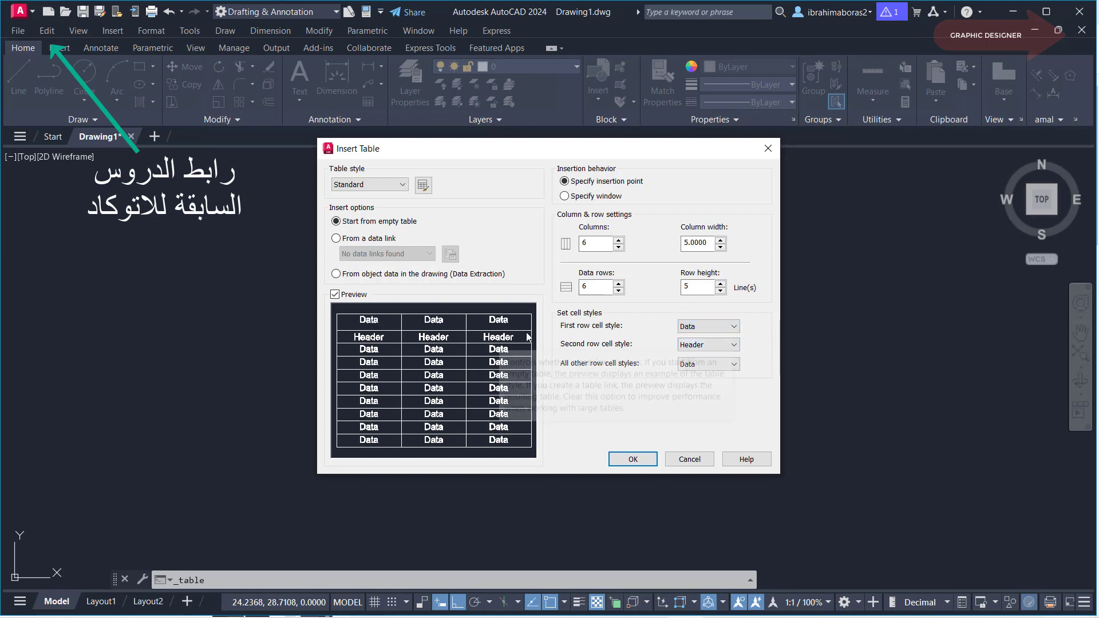
{"action": "left_click", "coordinate": [715, 327]}
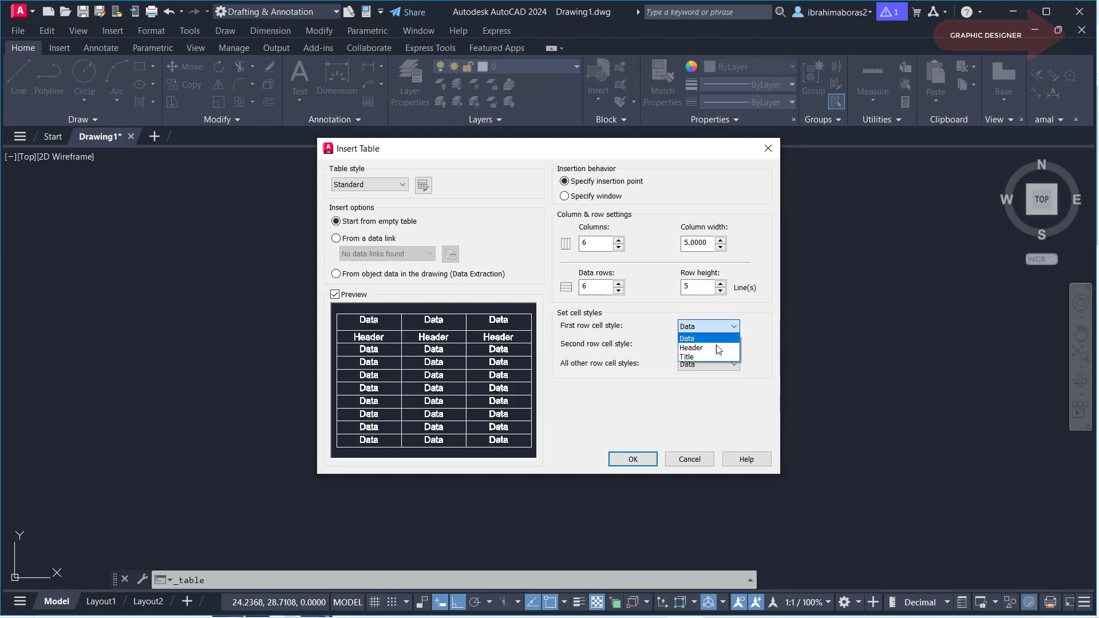
{"action": "left_click", "coordinate": [713, 357]}
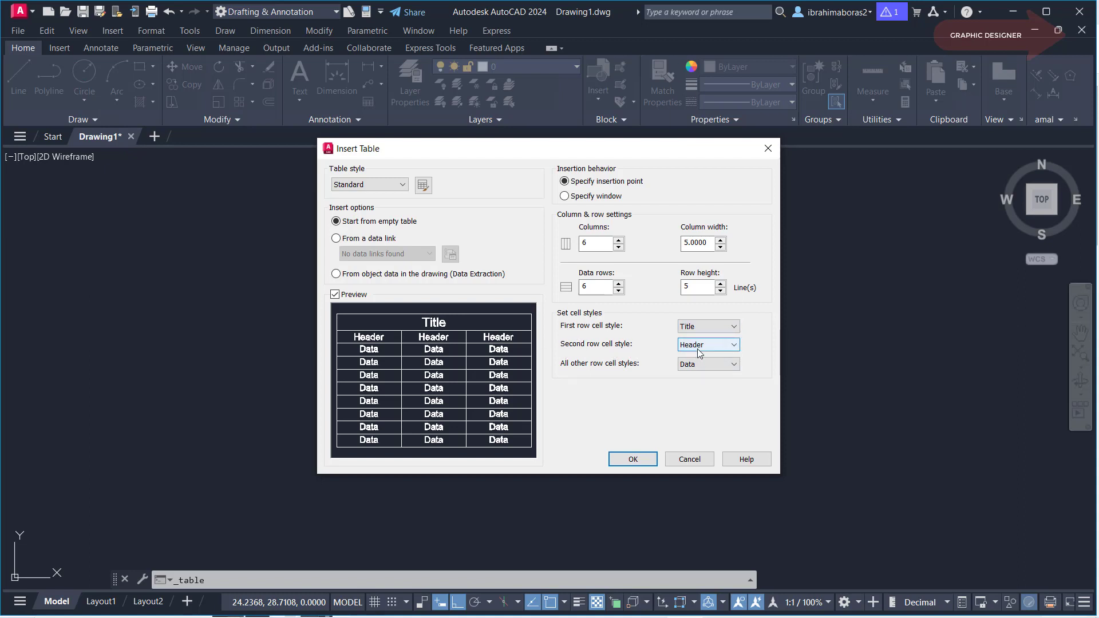
{"action": "left_click", "coordinate": [736, 345]}
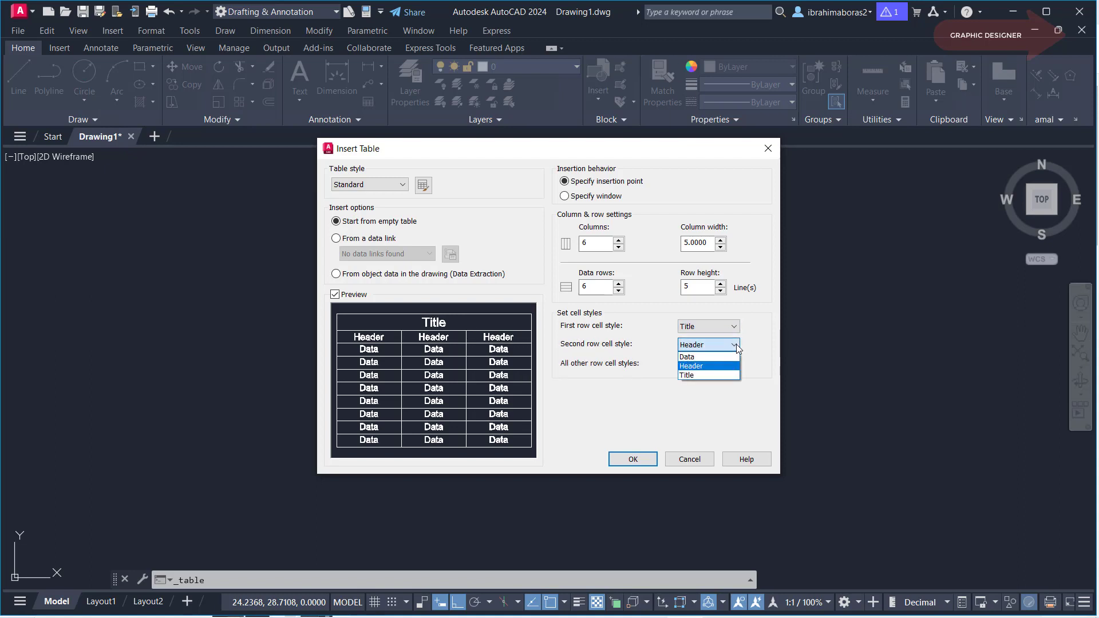
{"action": "left_click", "coordinate": [693, 357]}
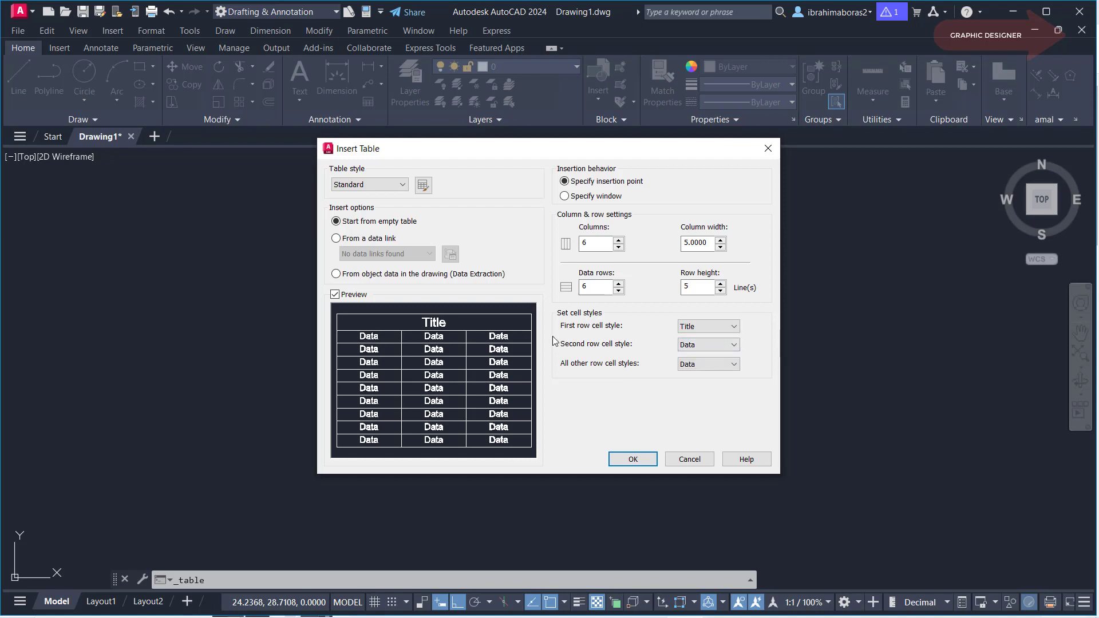
{"action": "left_click", "coordinate": [727, 345]}
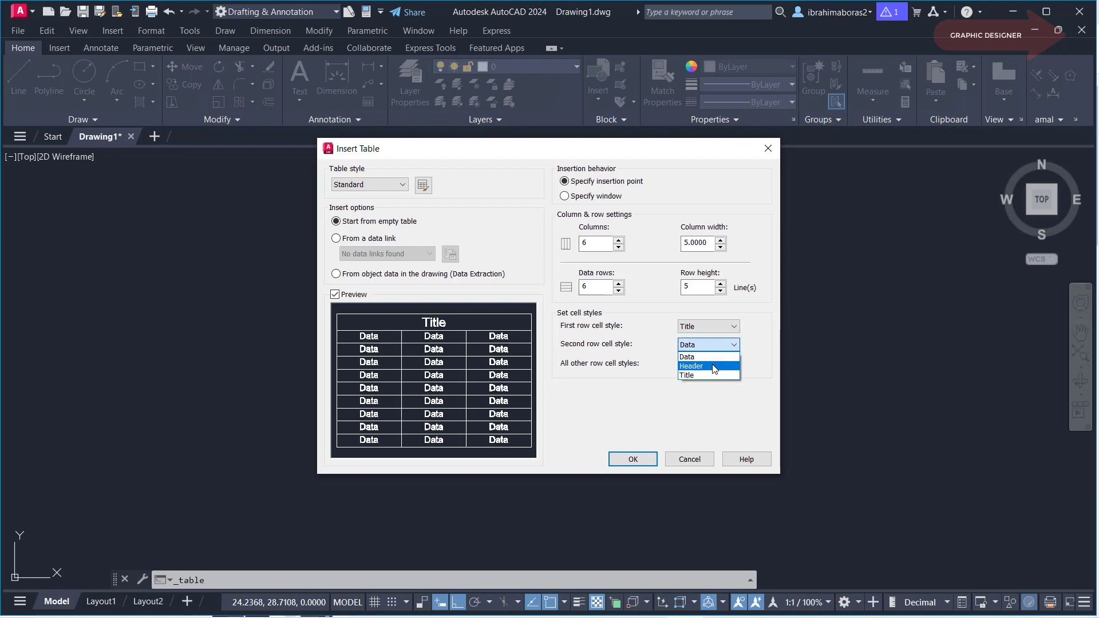
{"action": "left_click", "coordinate": [711, 375]}
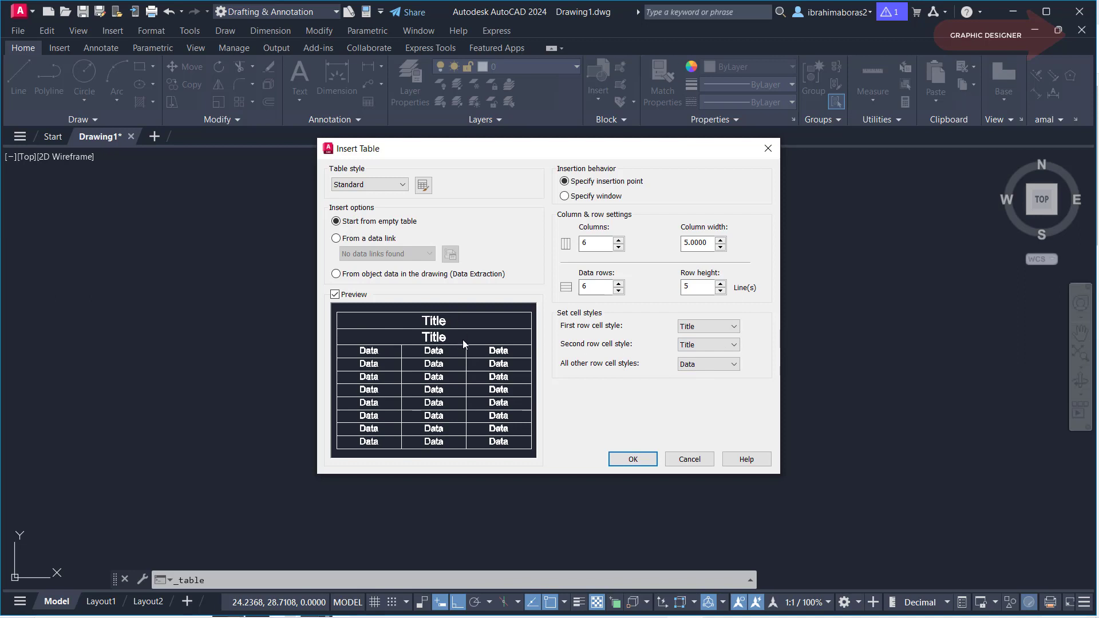
{"action": "left_click", "coordinate": [733, 345]}
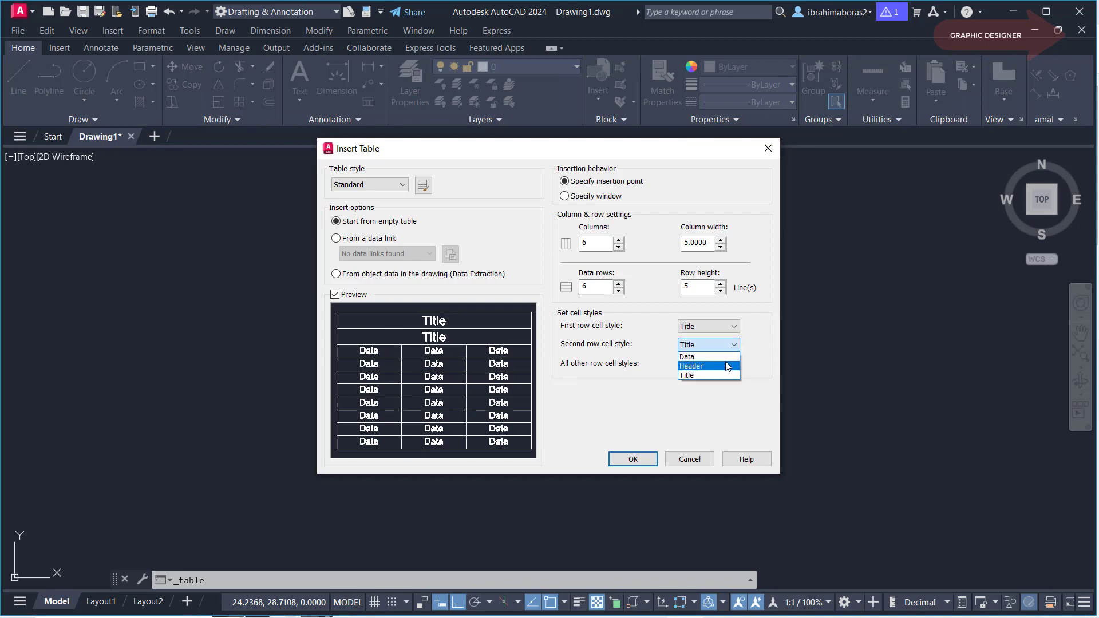
{"action": "left_click", "coordinate": [727, 367]}
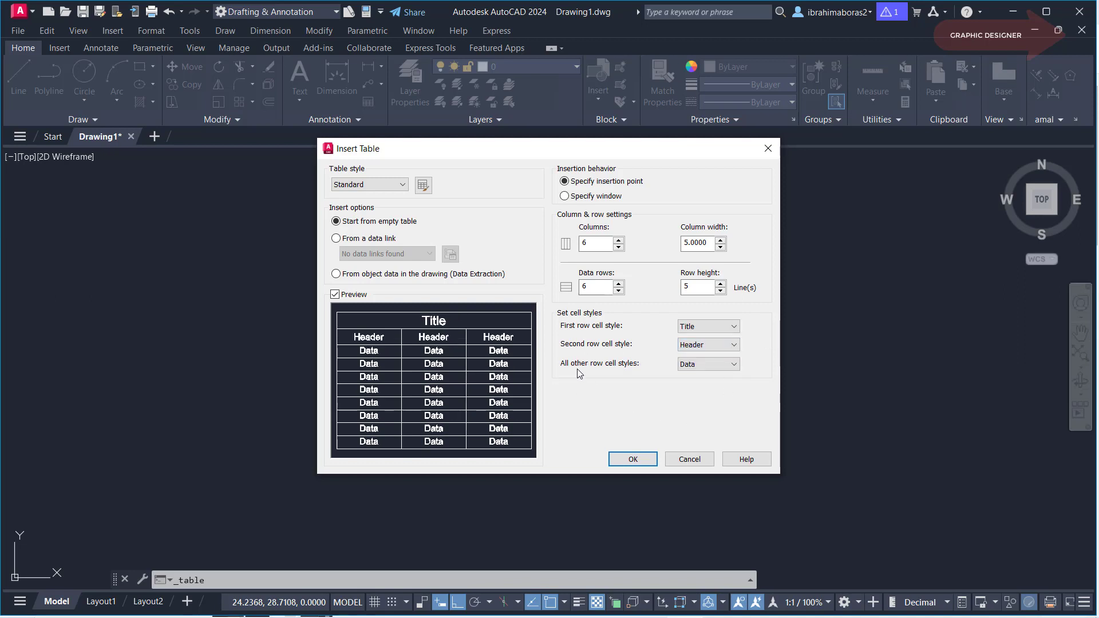
{"action": "left_click", "coordinate": [738, 365]}
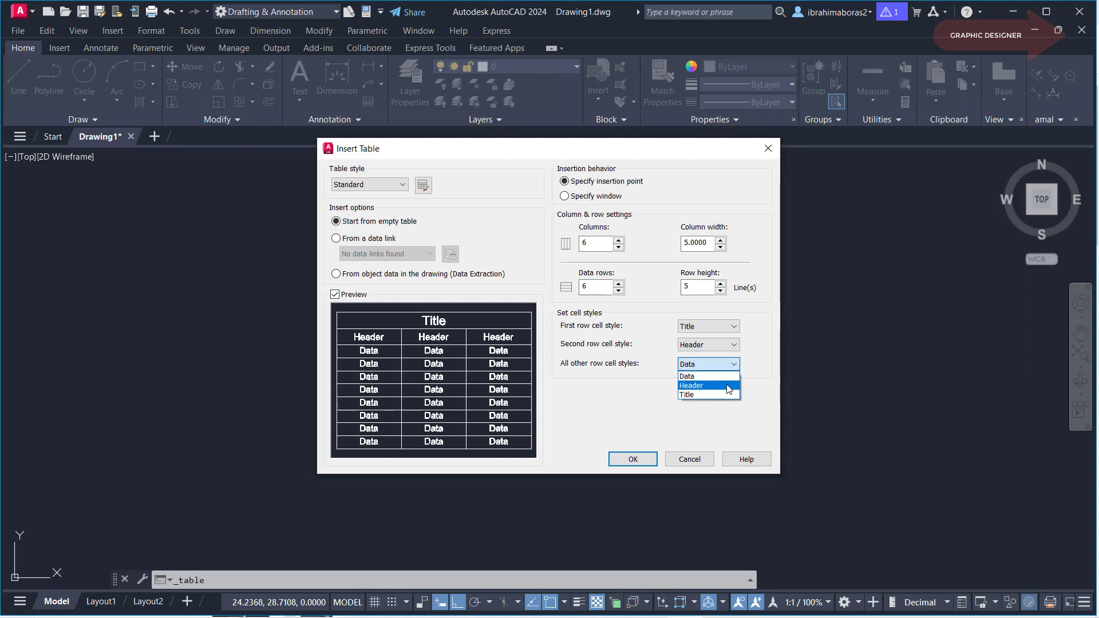
{"action": "left_click", "coordinate": [727, 385]}
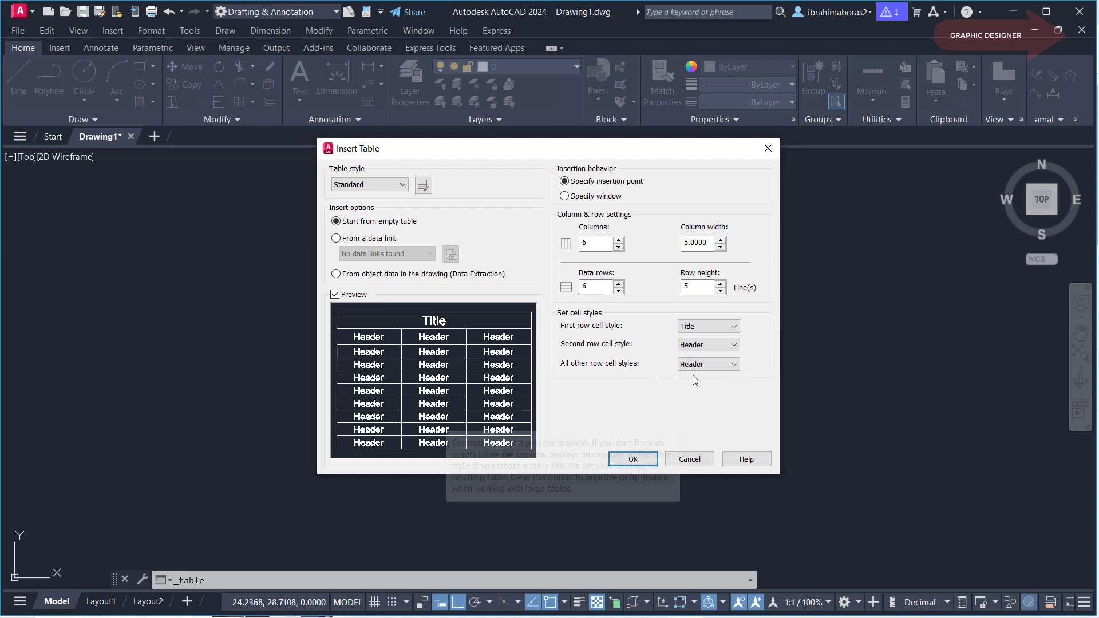
{"action": "left_click", "coordinate": [706, 366]}
{"action": "left_click", "coordinate": [702, 377]}
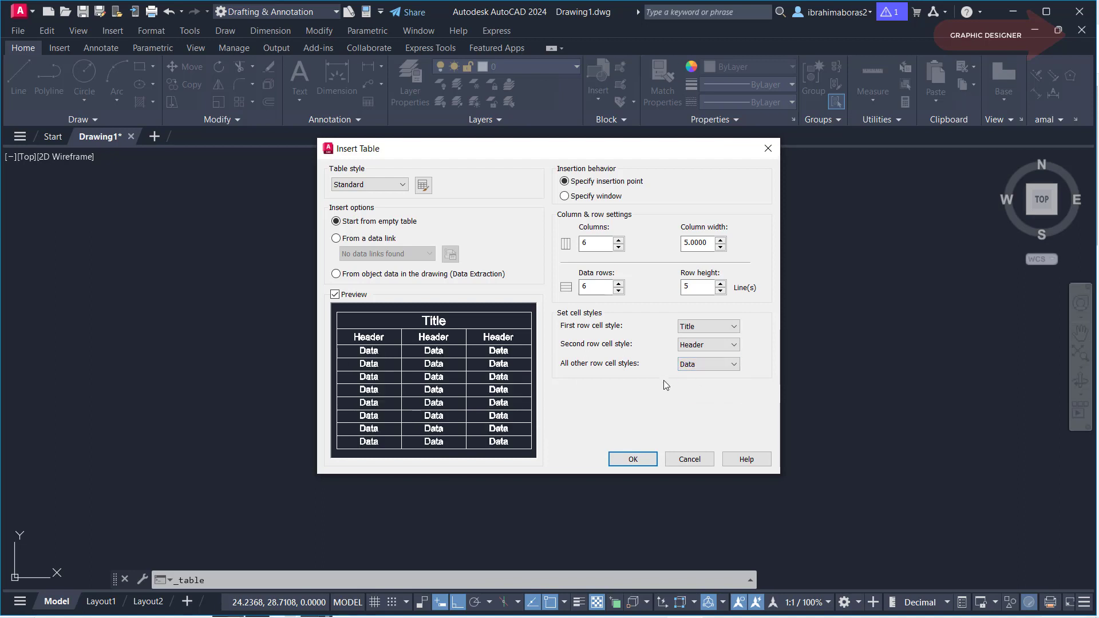
{"action": "left_click", "coordinate": [720, 366]}
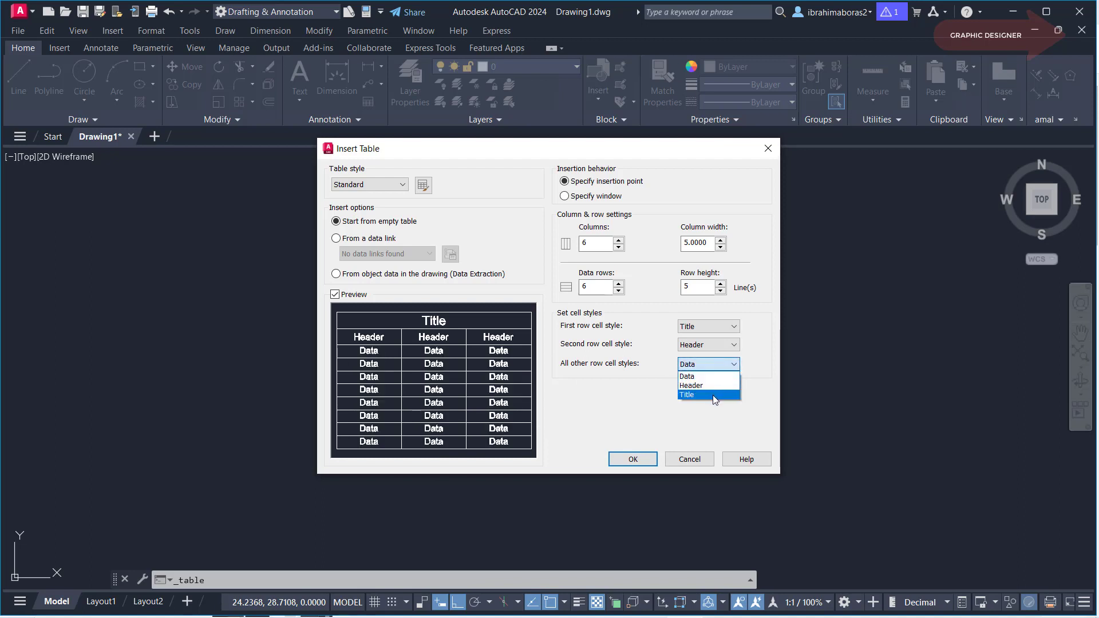
{"action": "left_click", "coordinate": [713, 395]}
{"action": "key", "text": "Up"}
{"action": "key", "text": "Up"}
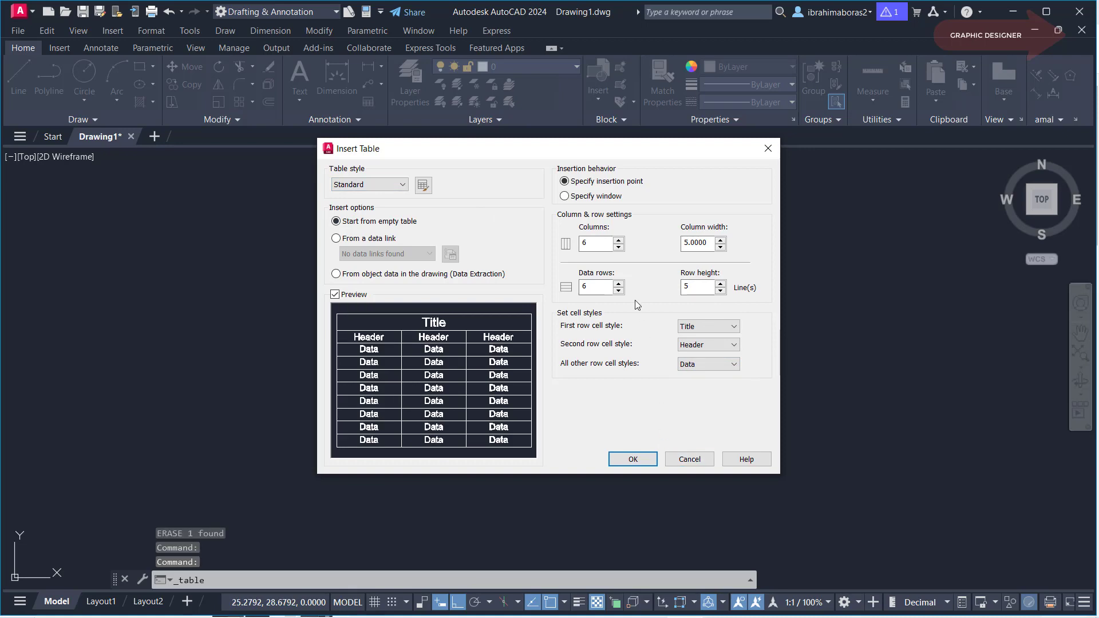
Step: Accept the table settings and place the table at a point in the drawing
{"action": "left_click", "coordinate": [633, 460]}
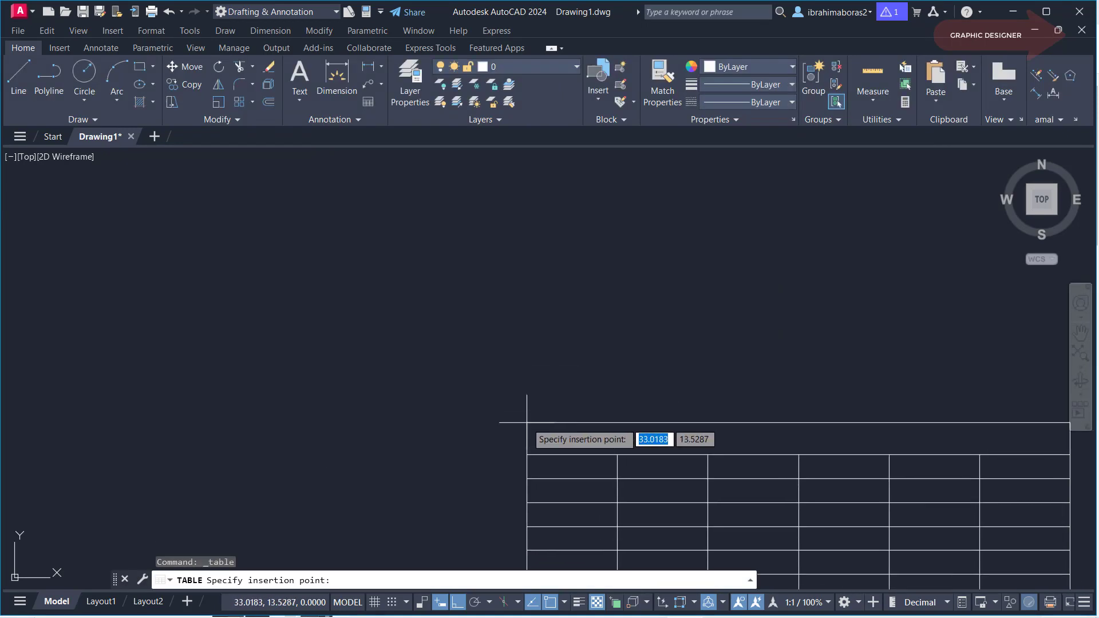
{"action": "left_click", "coordinate": [319, 248]}
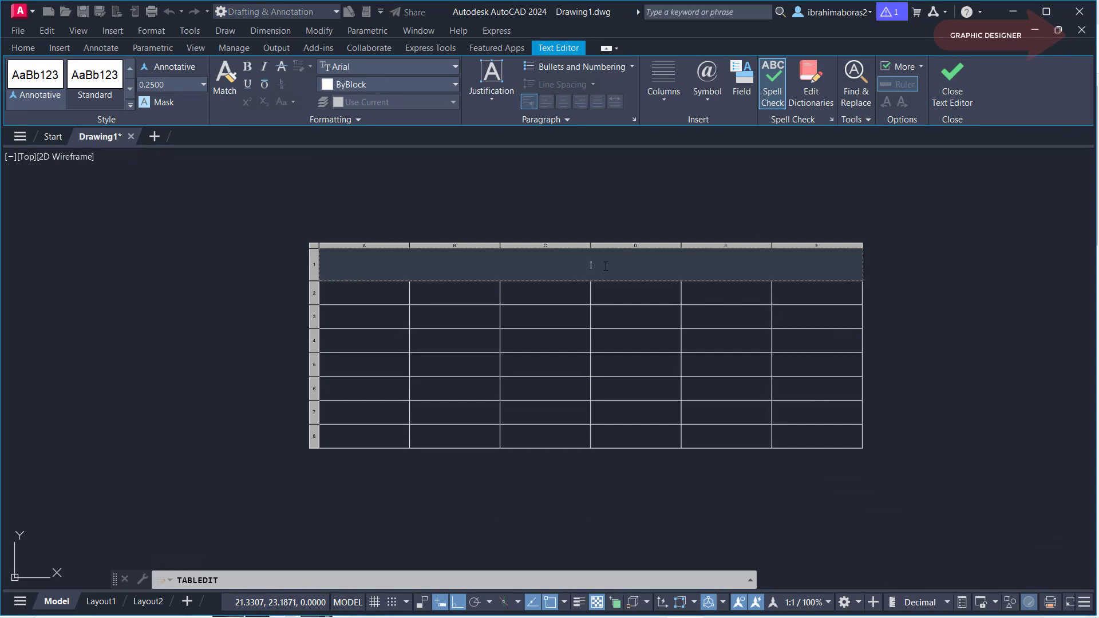
Step: Enter STUDENTS in the title cell and try title text heights of 2.5 and 1.5
{"action": "type", "text": "s"}
{"action": "left_click", "coordinate": [203, 84]}
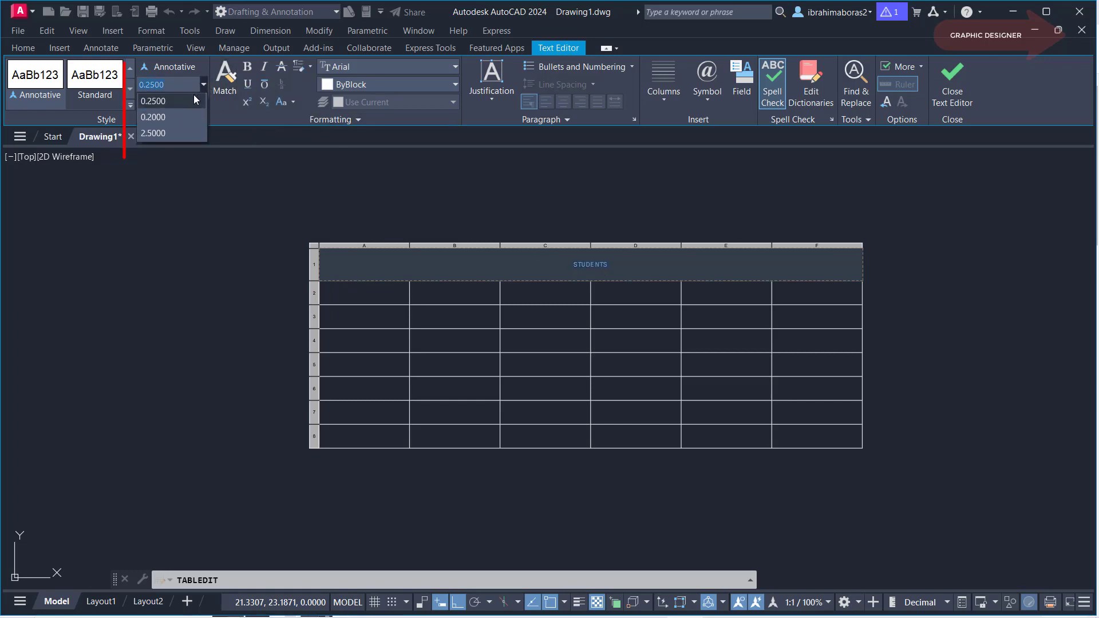
{"action": "left_click", "coordinate": [182, 133]}
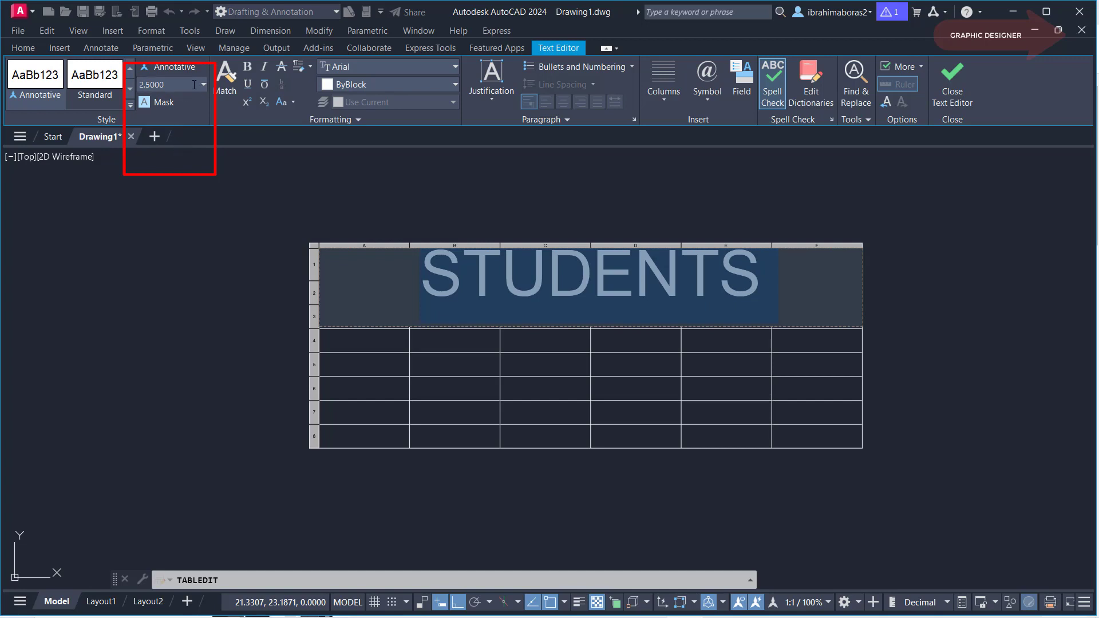
{"action": "left_click", "coordinate": [193, 83]}
{"action": "type", "text": "1.5"}
{"action": "key", "text": "Return"}
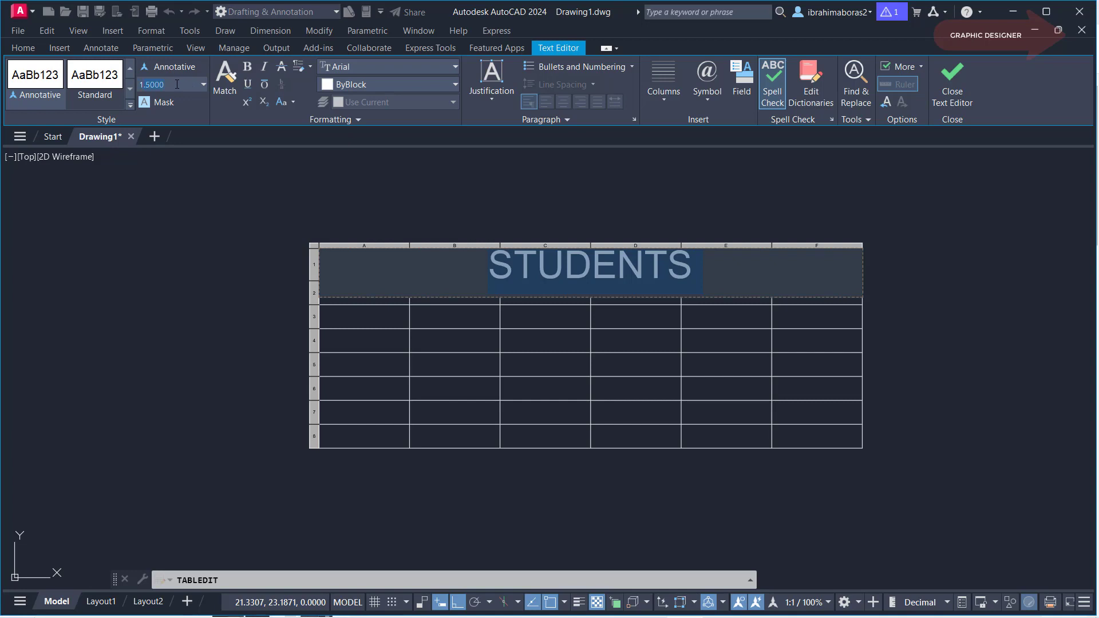
Step: Settle the title height at 1.0, close the text editor and undo the last edit
{"action": "type", "text": "1"}
{"action": "key", "text": "Return"}
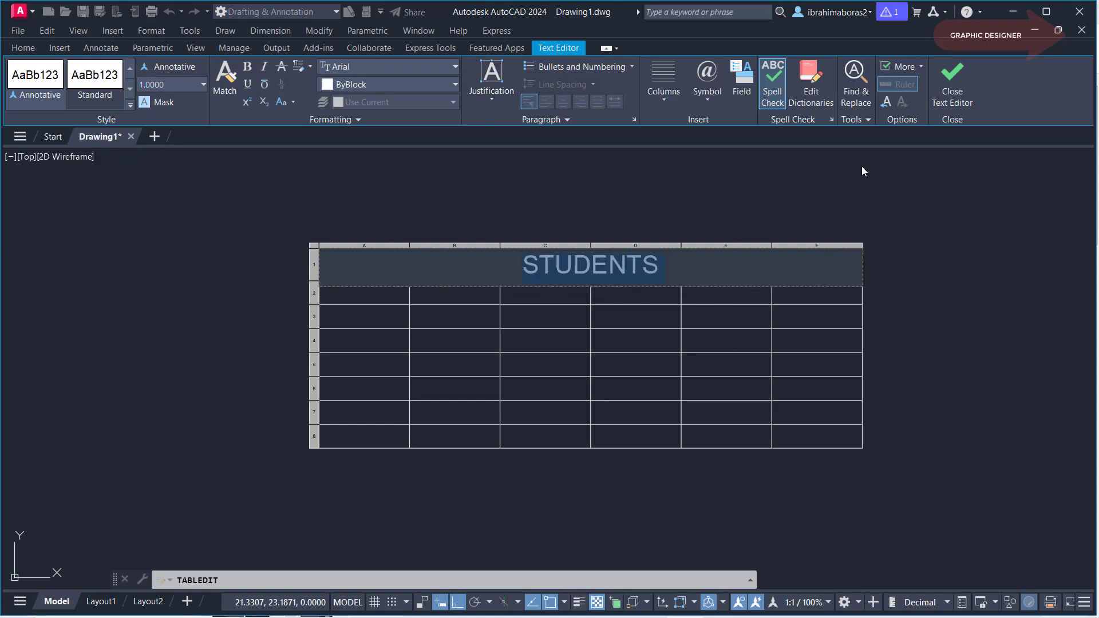
{"action": "left_click", "coordinate": [952, 80]}
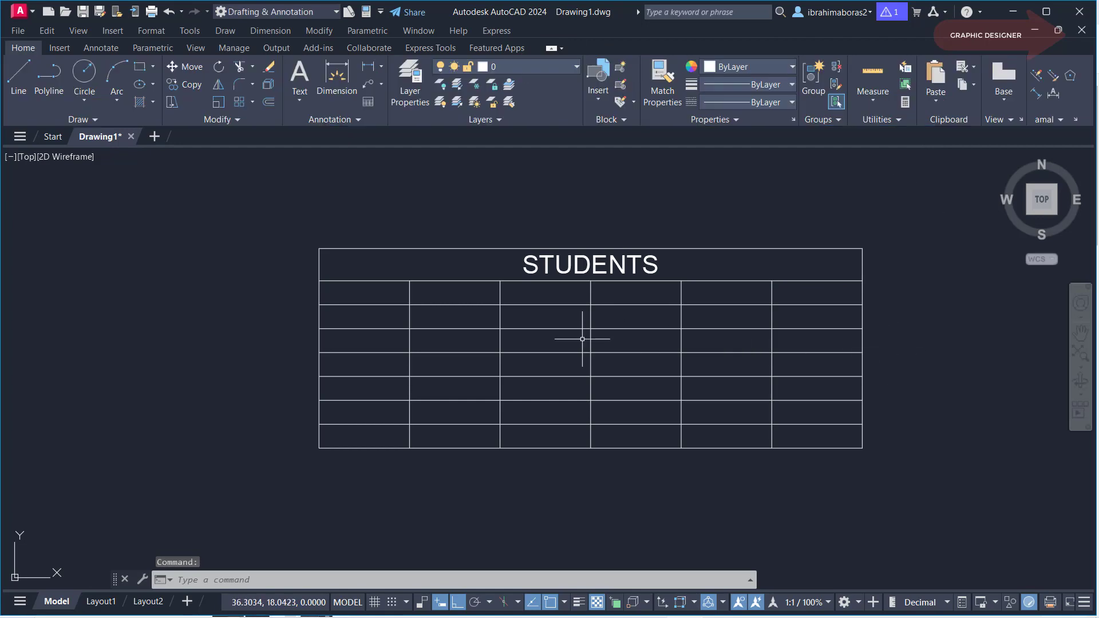
{"action": "type", "text": "u"}
{"action": "key", "text": "Return"}
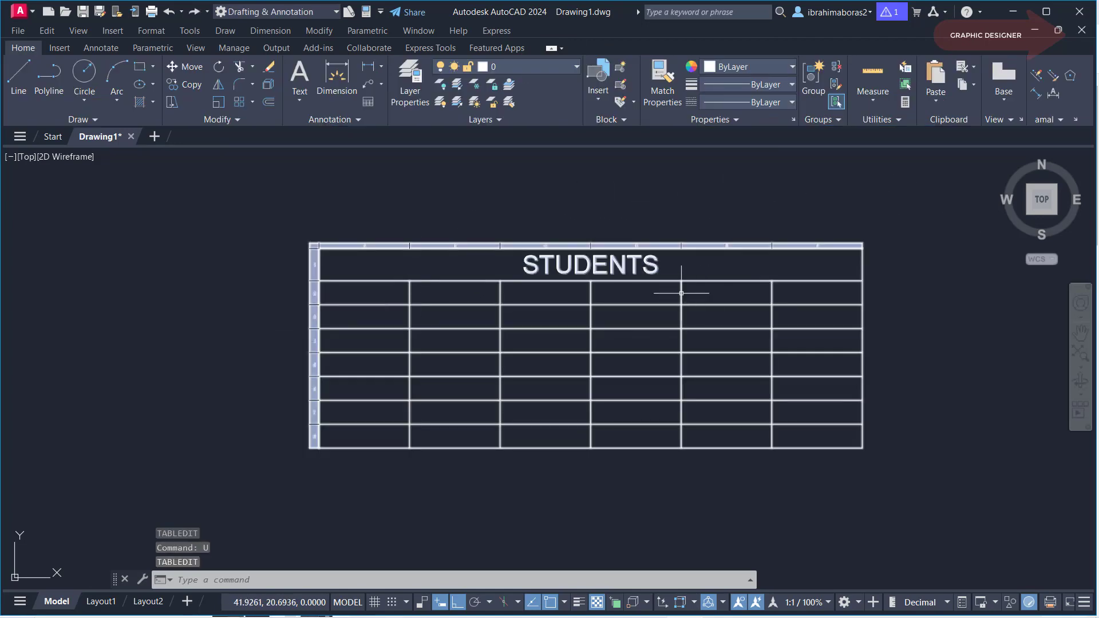
{"action": "left_click", "coordinate": [390, 294]}
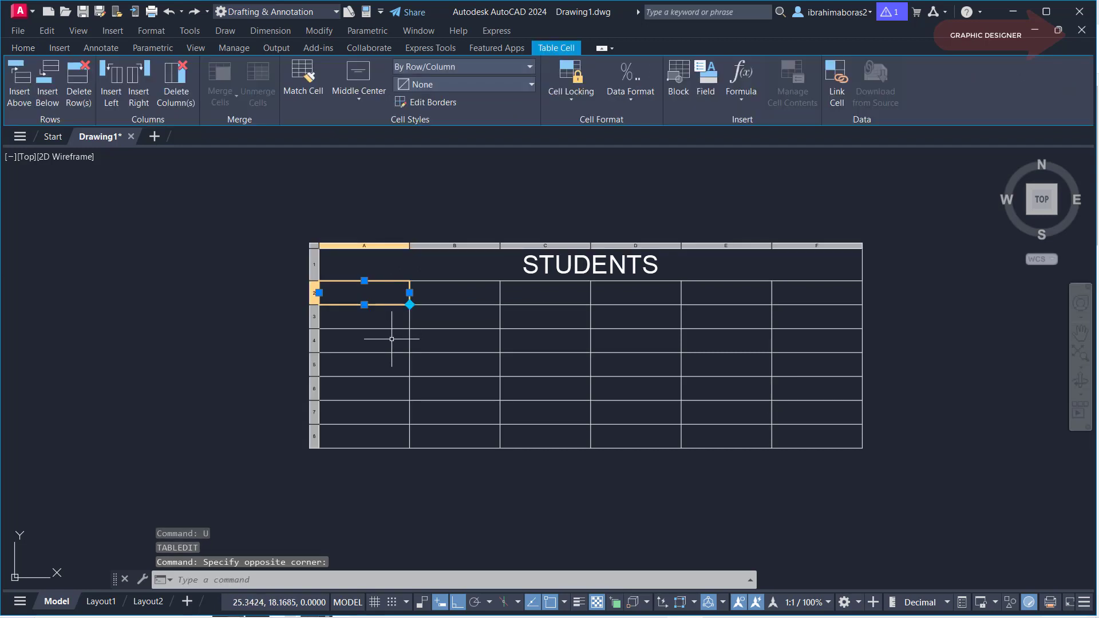
Step: Enter 1 in cell A2 and give it text height 1.0000
{"action": "double_click", "coordinate": [369, 293]}
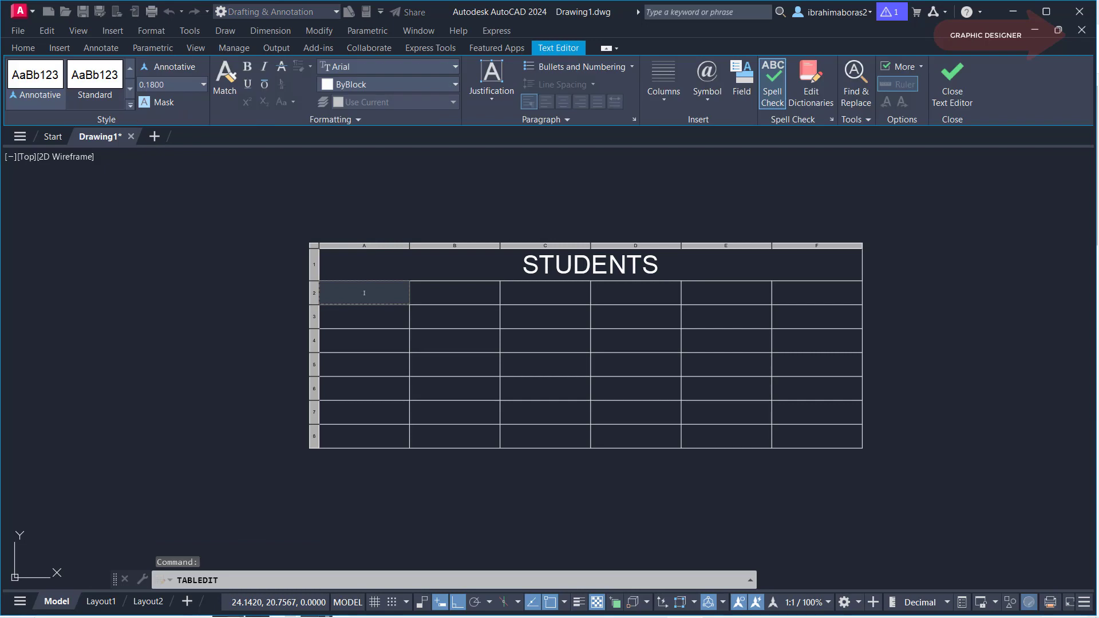
{"action": "type", "text": "1"}
{"action": "key", "text": "ctrl+a"}
{"action": "left_click", "coordinate": [204, 84]}
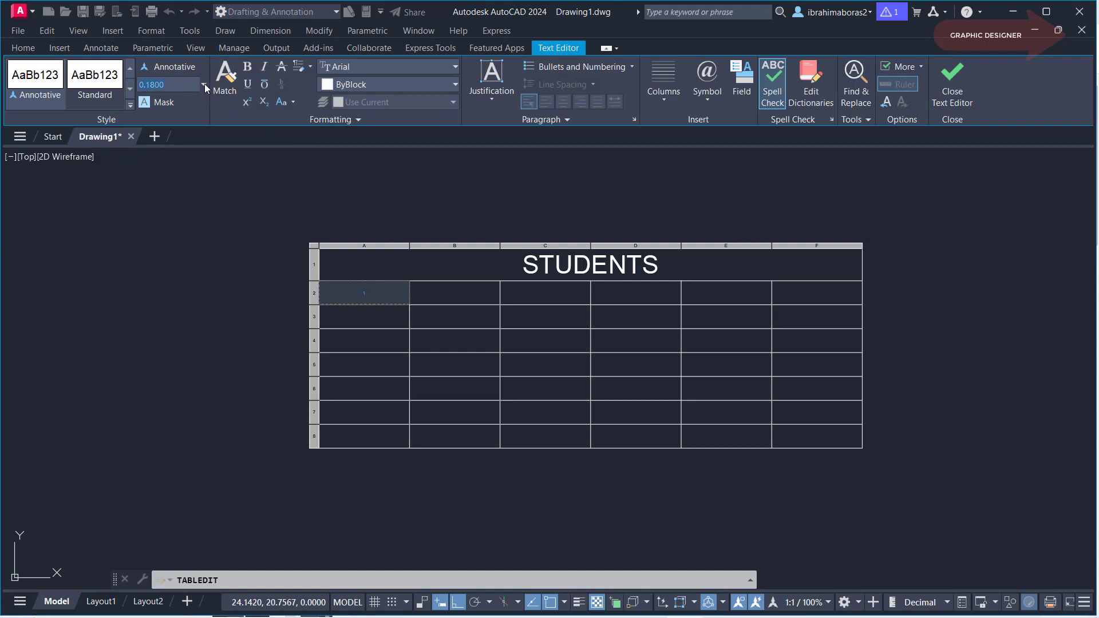
{"action": "left_click", "coordinate": [177, 135]}
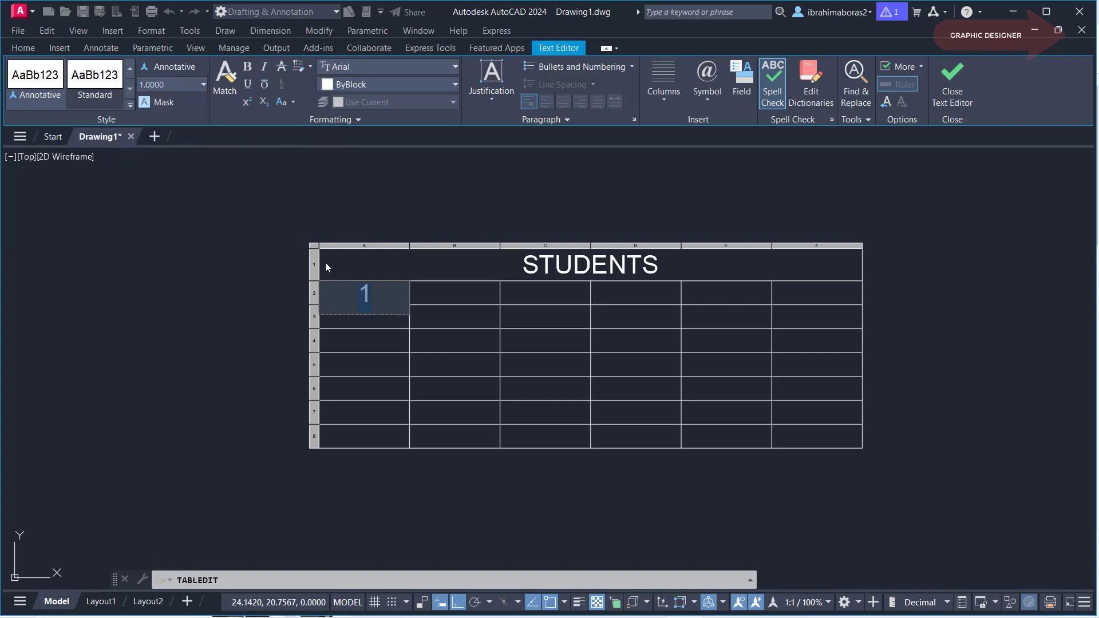
{"action": "left_click", "coordinate": [952, 85]}
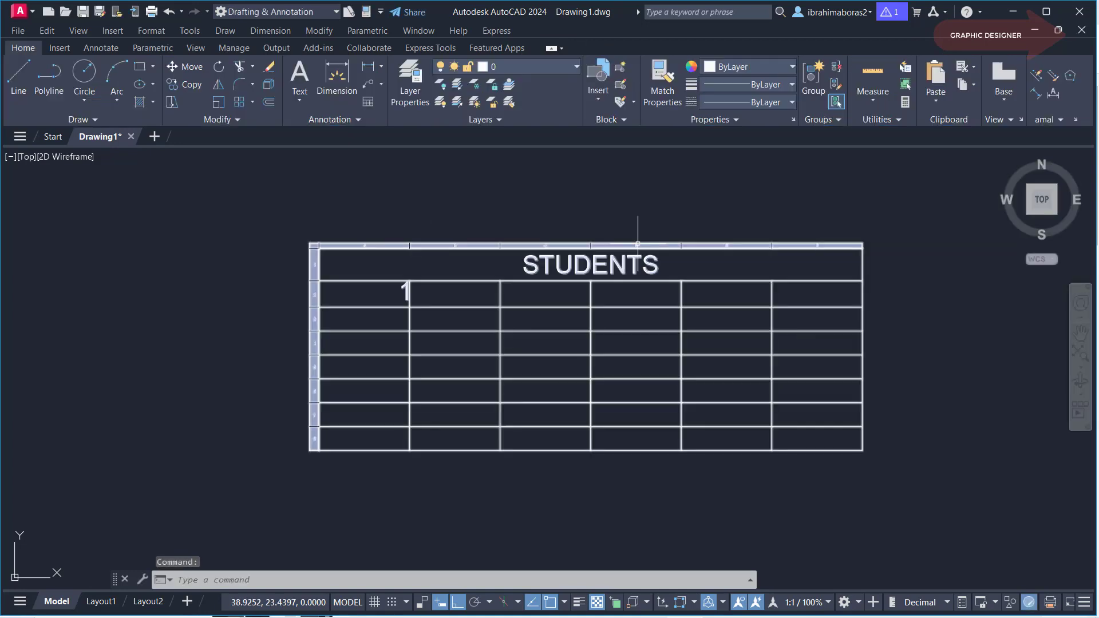
{"action": "key", "text": "Escape"}
Step: Set cell A2's alignment to Middle Center
{"action": "left_click", "coordinate": [368, 294]}
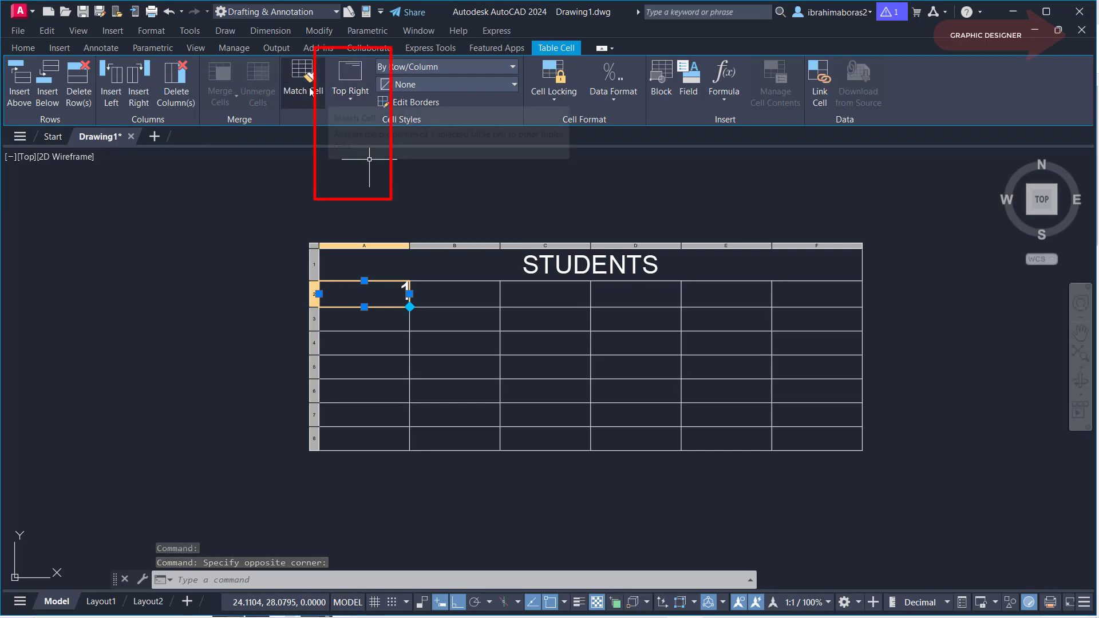
{"action": "left_click", "coordinate": [349, 98]}
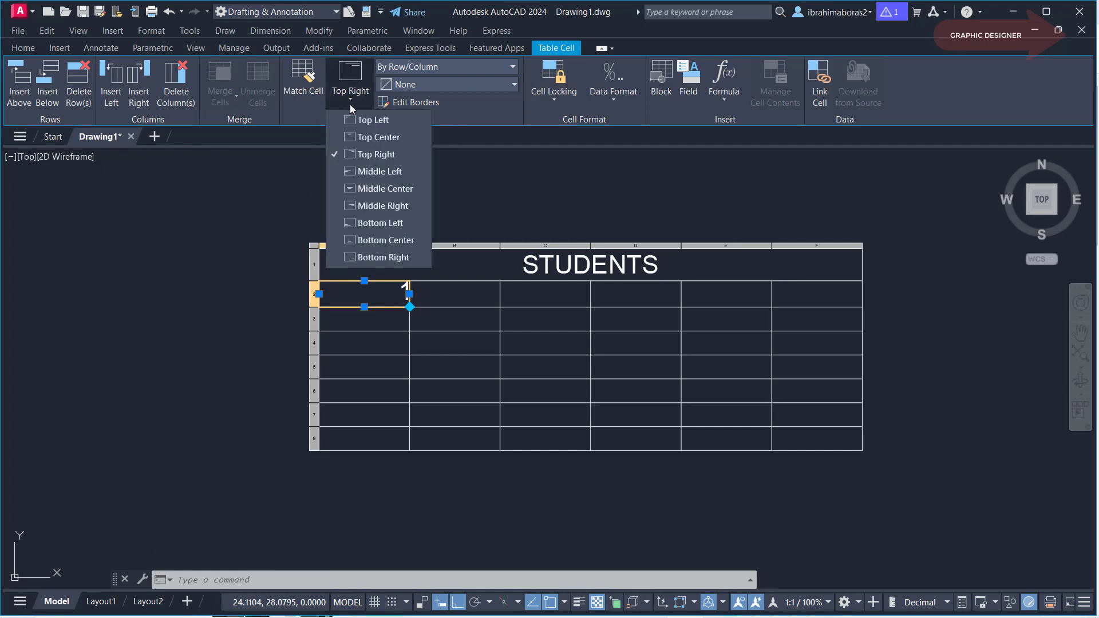
{"action": "left_click", "coordinate": [392, 192]}
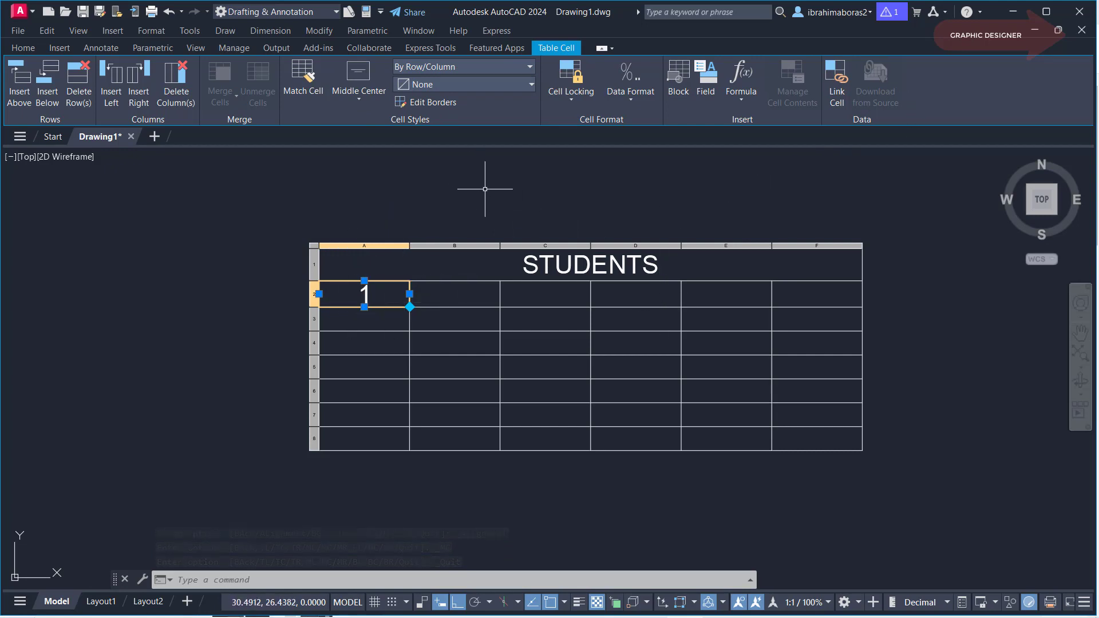
{"action": "key", "text": "Escape"}
Step: Select cell C3 and check its cell alignment options
{"action": "left_click", "coordinate": [567, 319]}
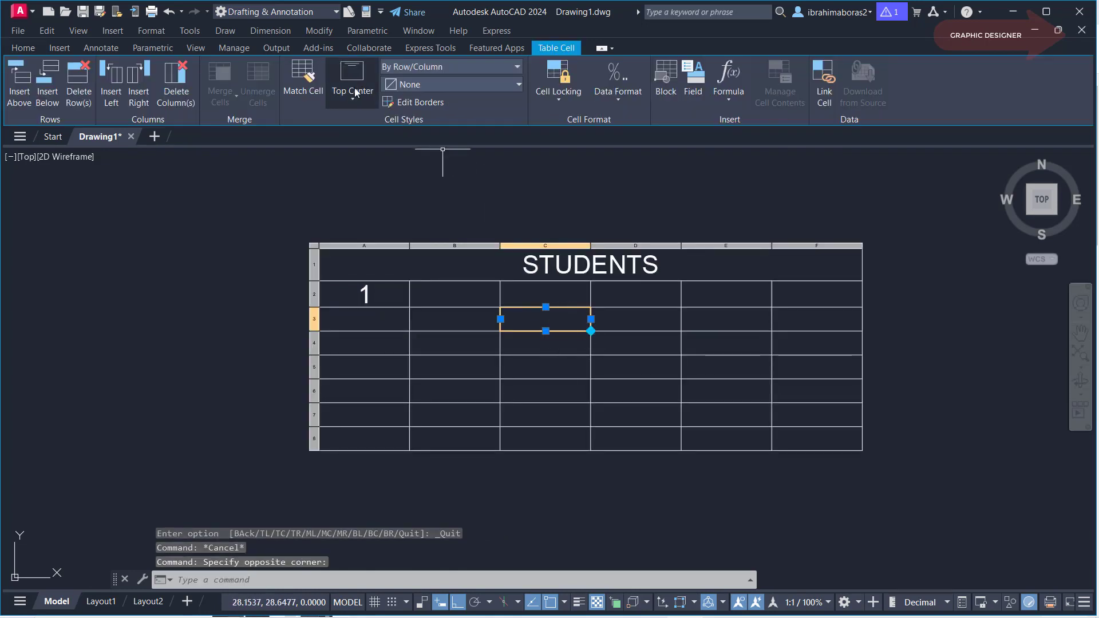
{"action": "left_click", "coordinate": [353, 98]}
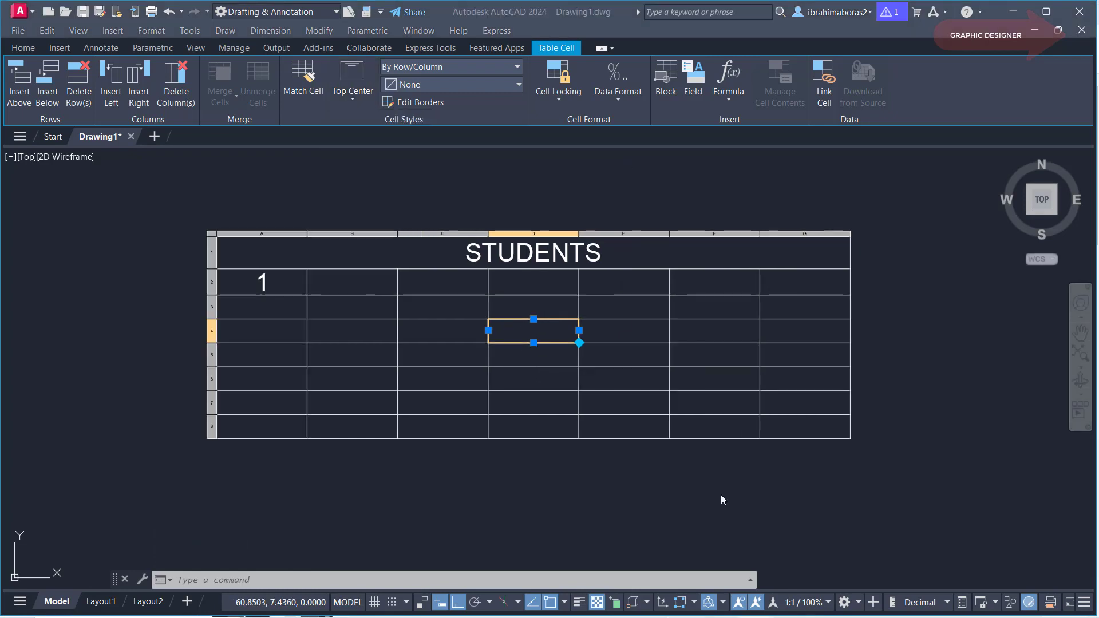
Step: Enter M in cell G4 with text height 1.0000
{"action": "left_click", "coordinate": [809, 329]}
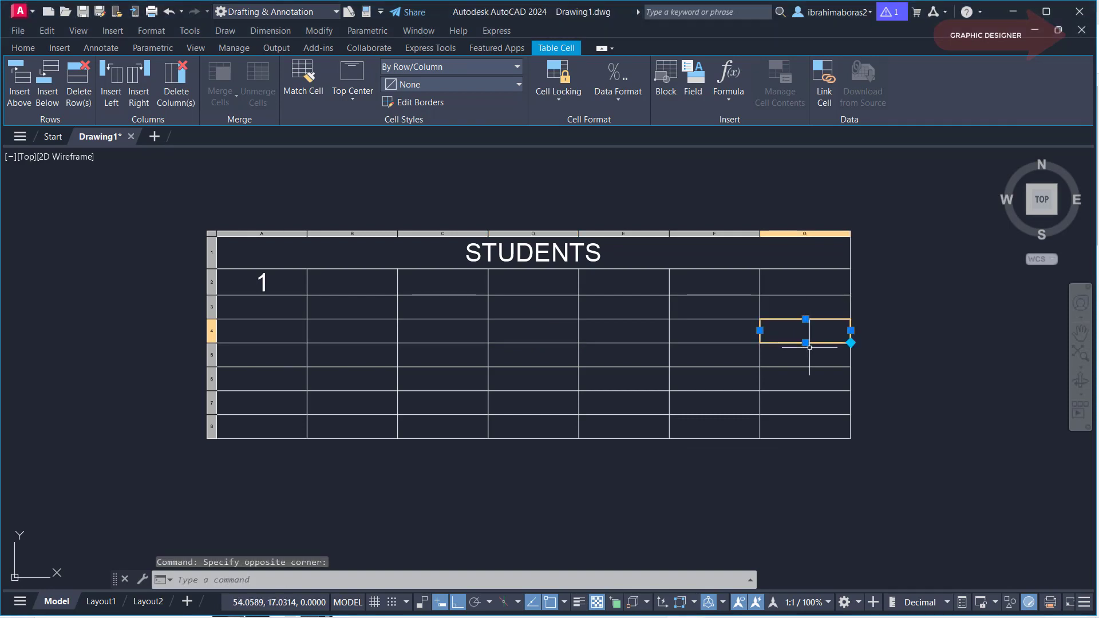
{"action": "double_click", "coordinate": [811, 330]}
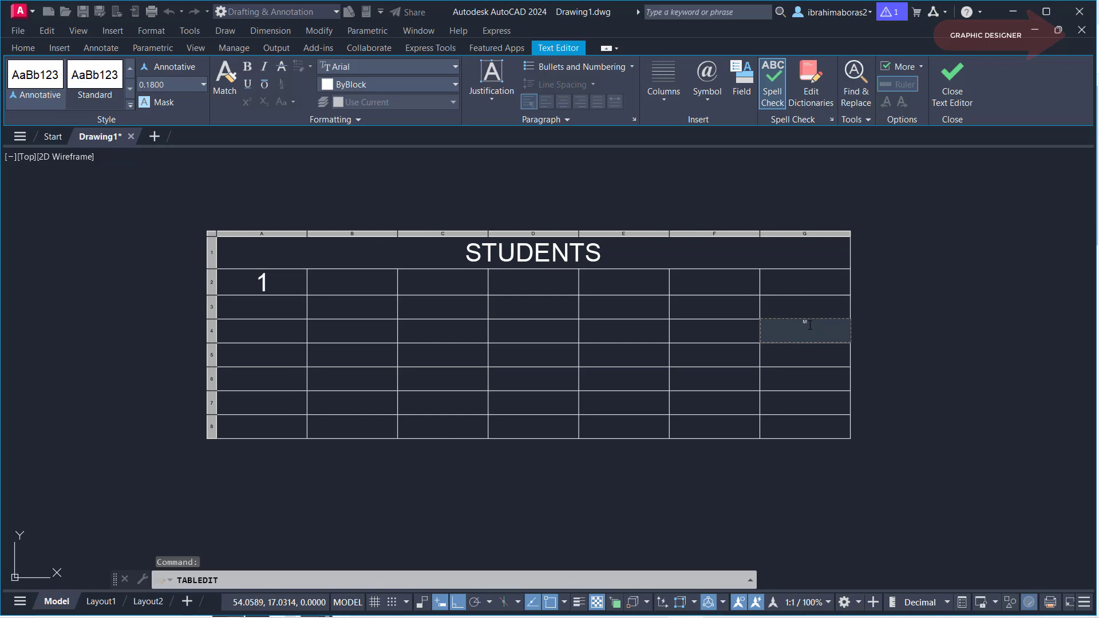
{"action": "left_click", "coordinate": [203, 85]}
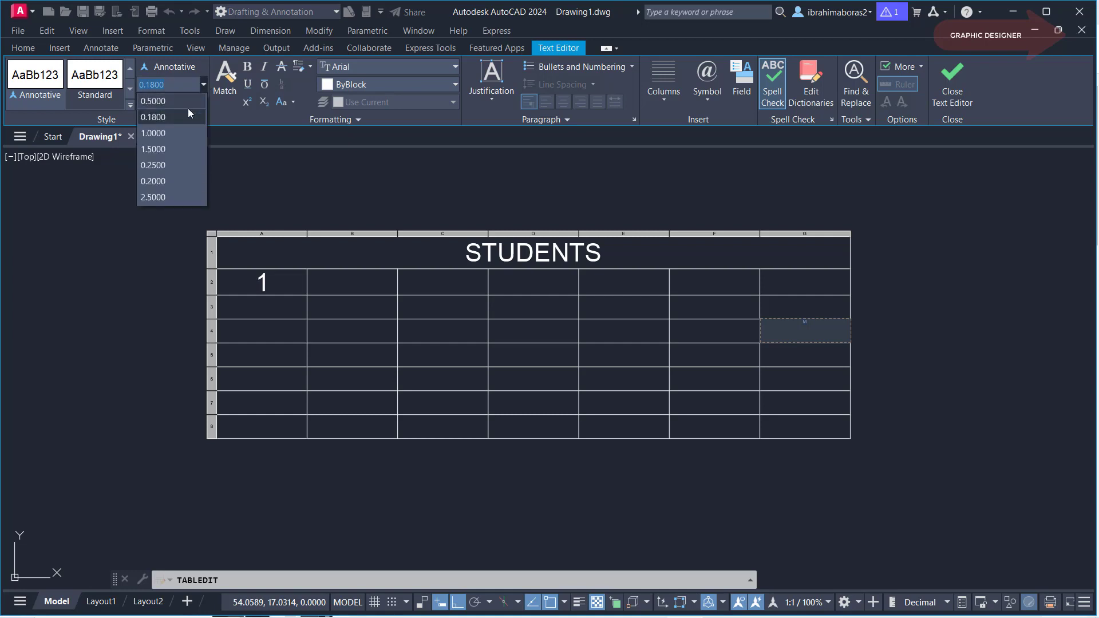
{"action": "left_click", "coordinate": [181, 146]}
{"action": "left_click", "coordinate": [943, 85]}
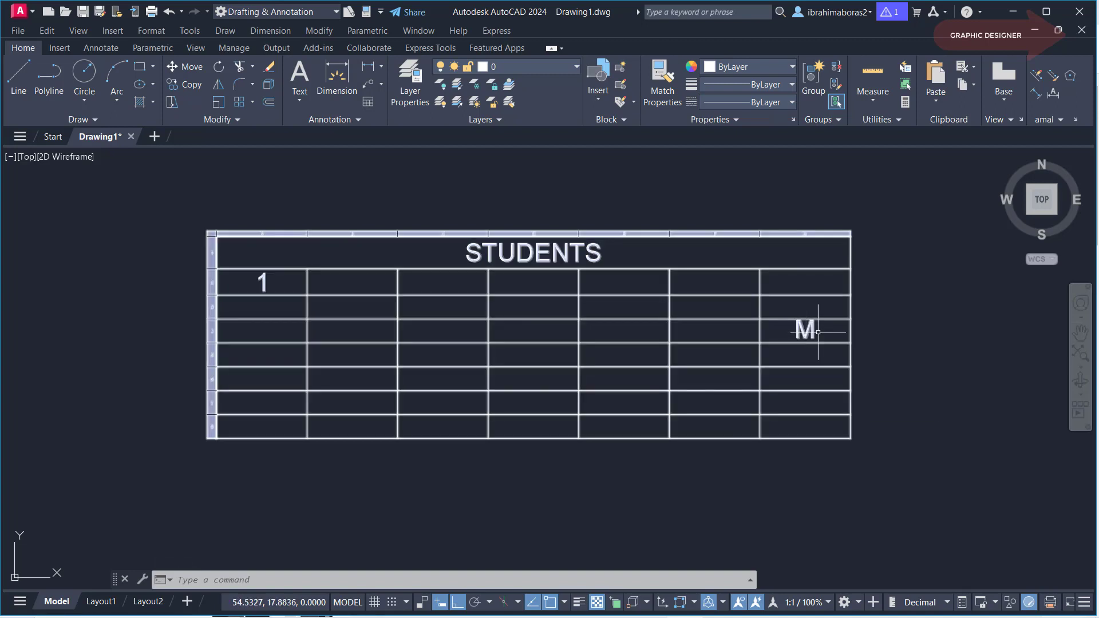
Step: Insert one column right and one column left of the M cell's column
{"action": "left_click", "coordinate": [837, 332]}
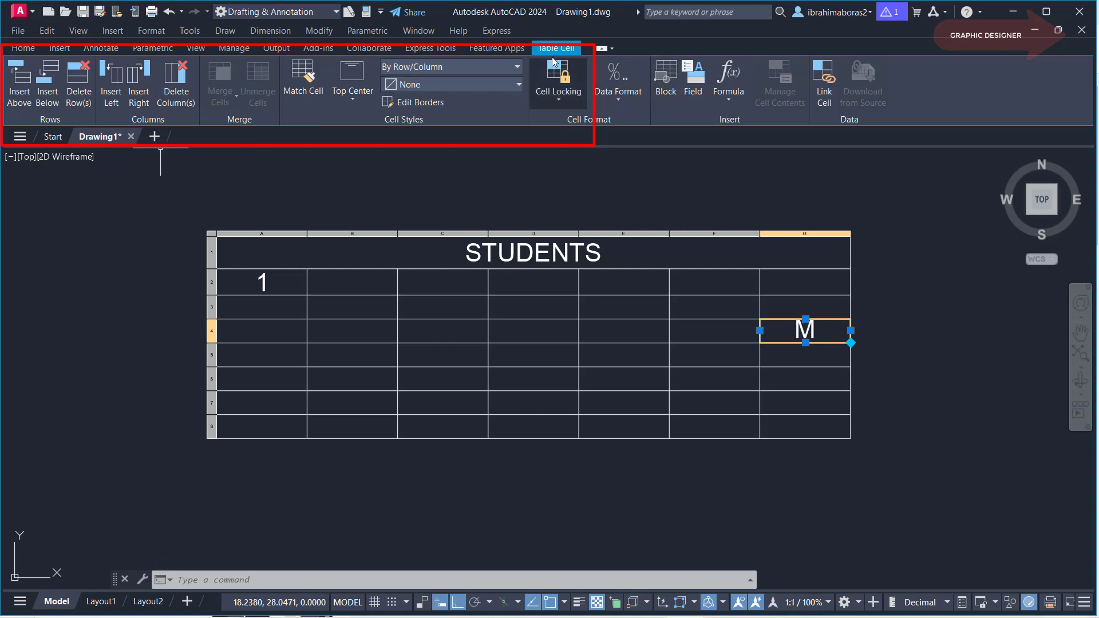
{"action": "left_click", "coordinate": [138, 83]}
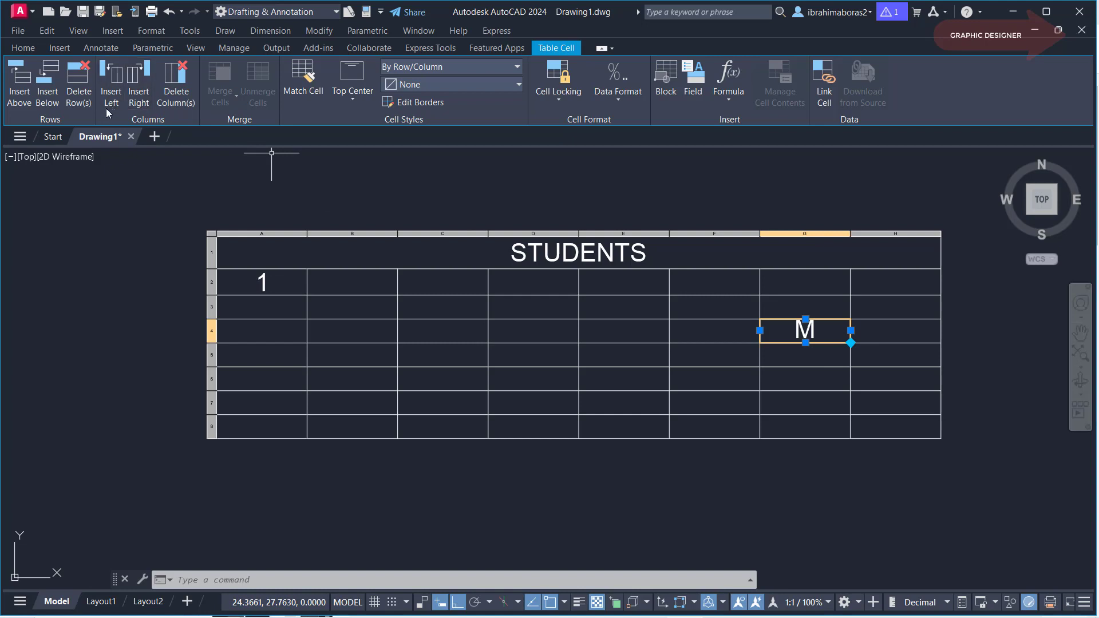
{"action": "left_click", "coordinate": [113, 90]}
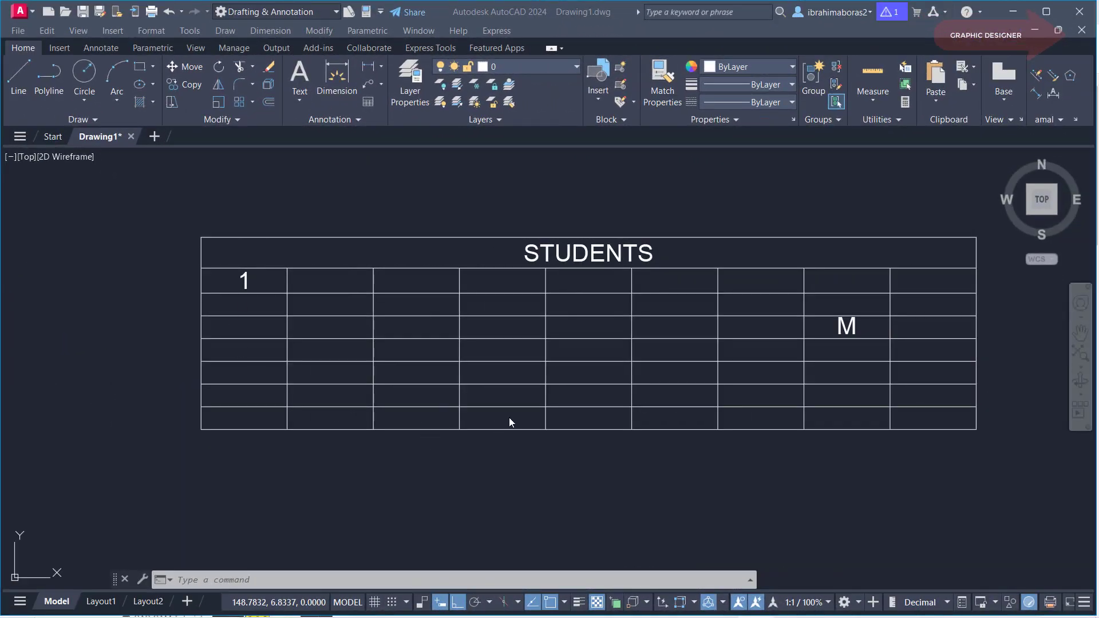
Step: From cell D8, insert one row below and one row above row 8
{"action": "left_click", "coordinate": [506, 418]}
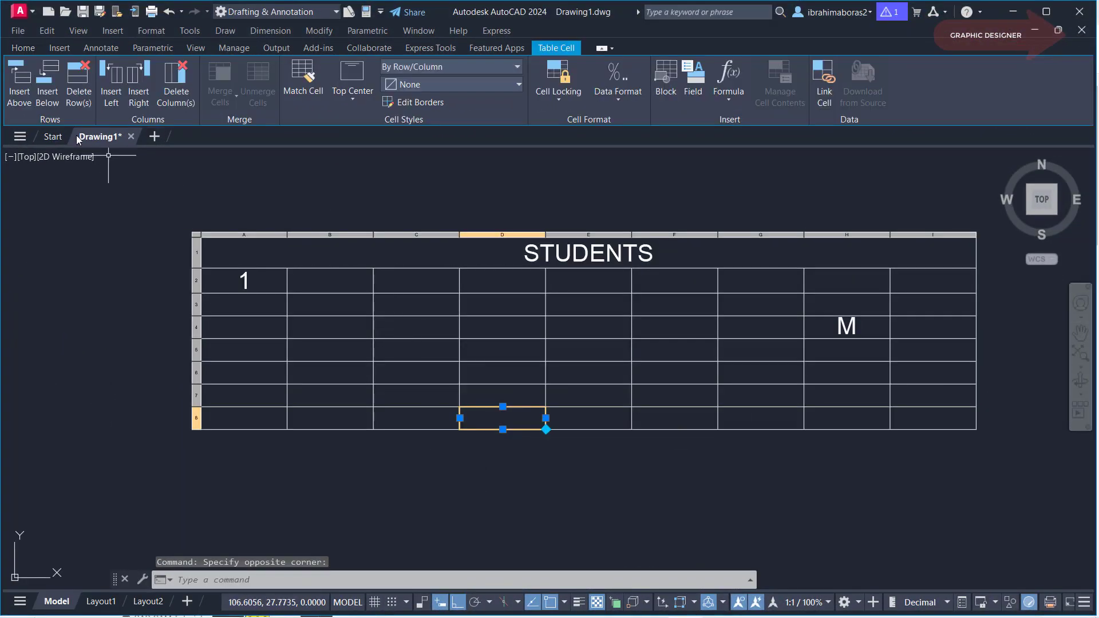
{"action": "left_click", "coordinate": [48, 87]}
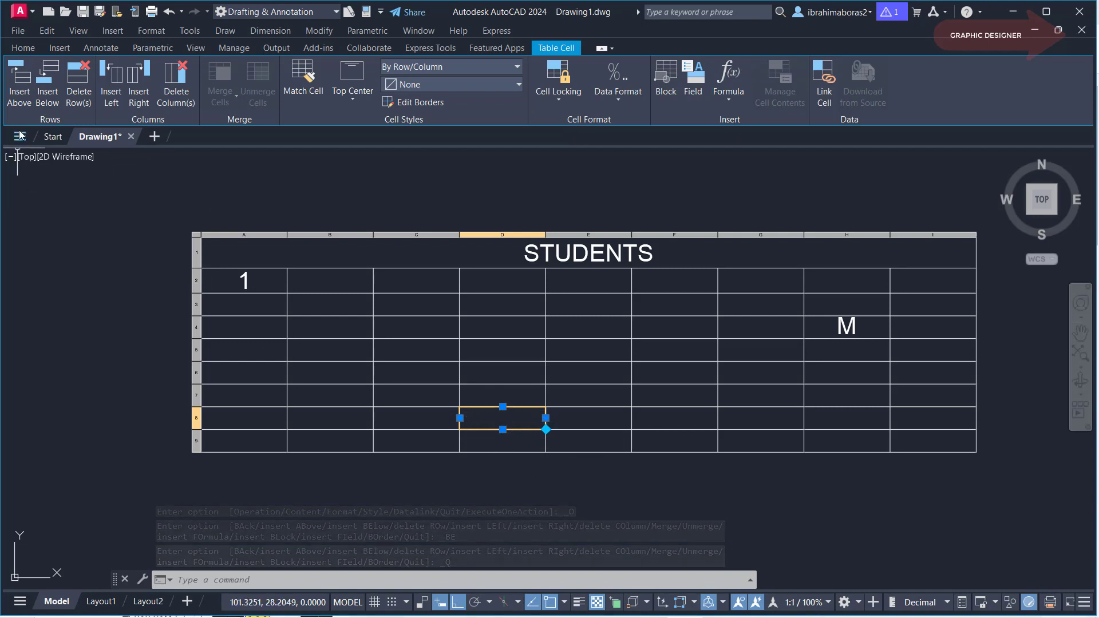
{"action": "left_click", "coordinate": [21, 87]}
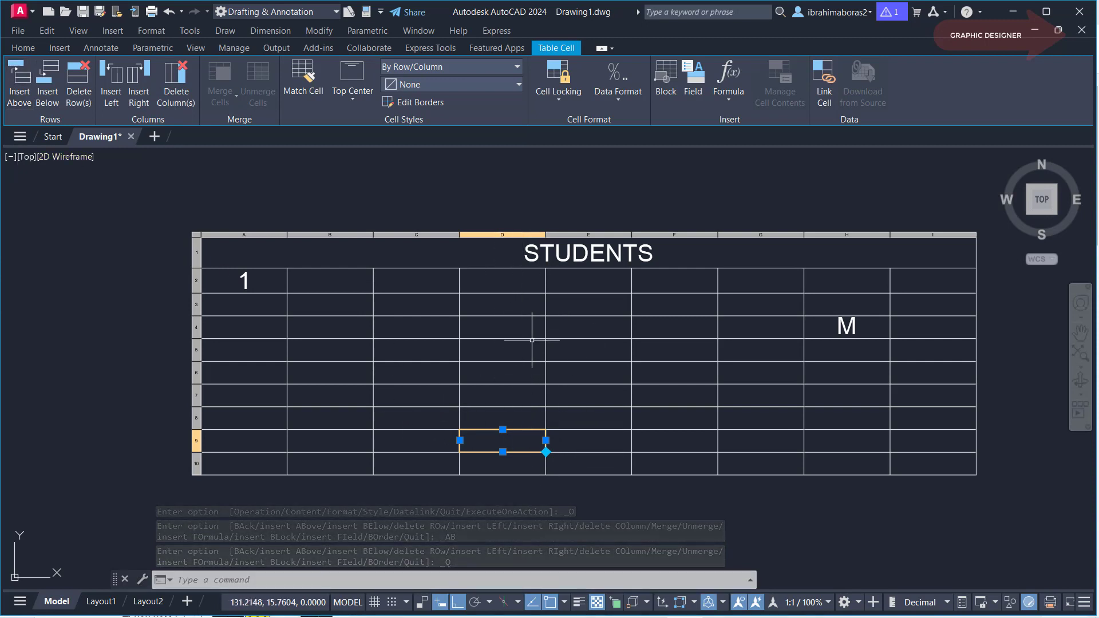
{"action": "left_click", "coordinate": [507, 234]}
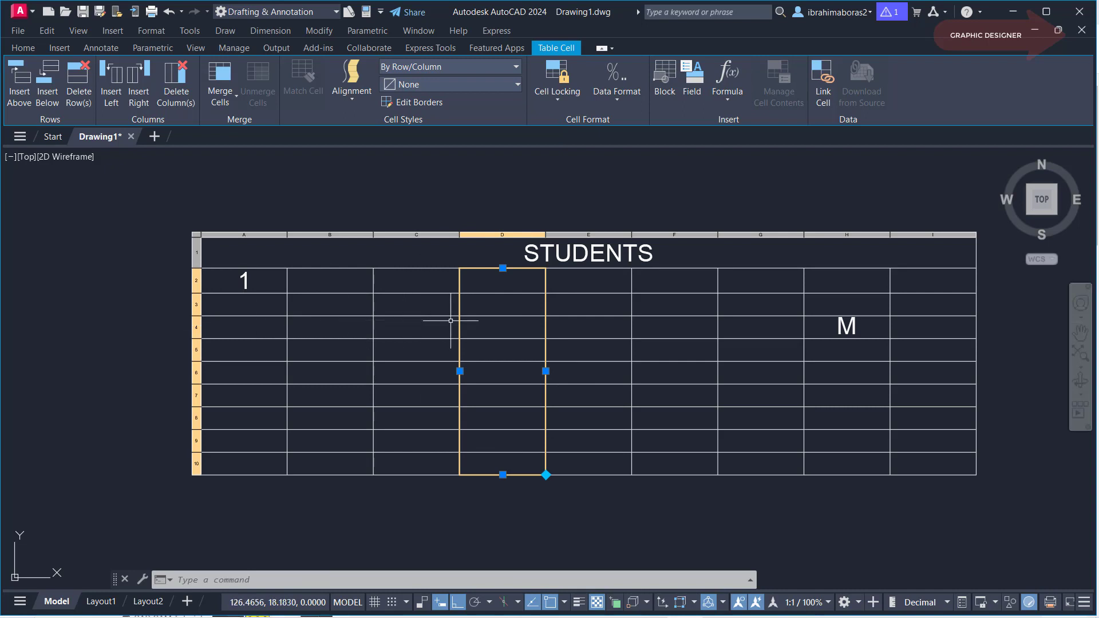
{"action": "left_click", "coordinate": [197, 326]}
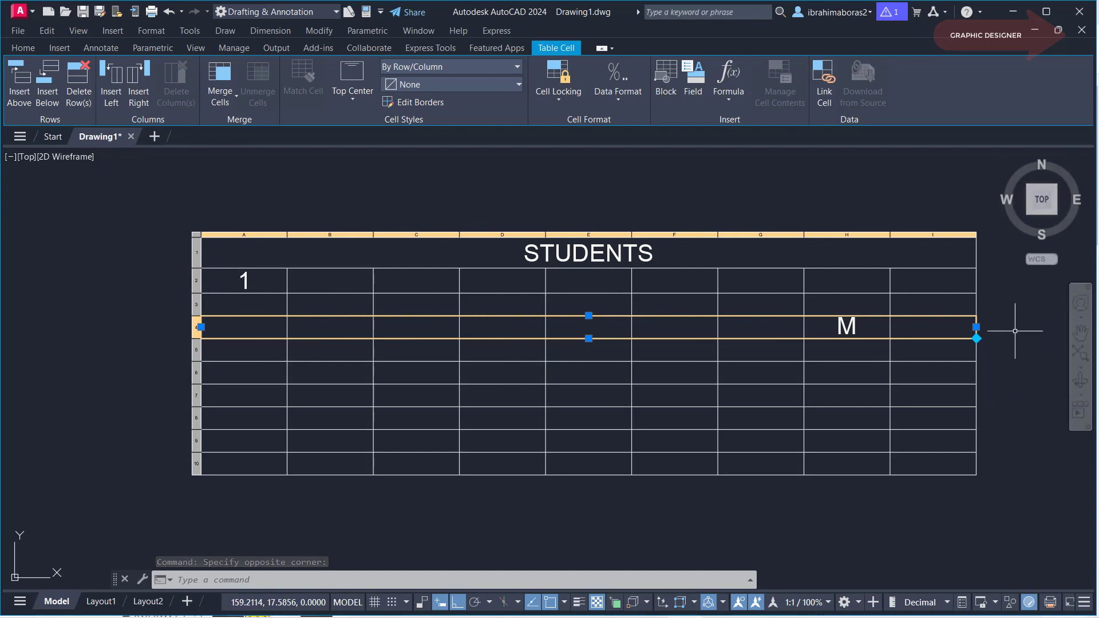
{"action": "key", "text": "Escape"}
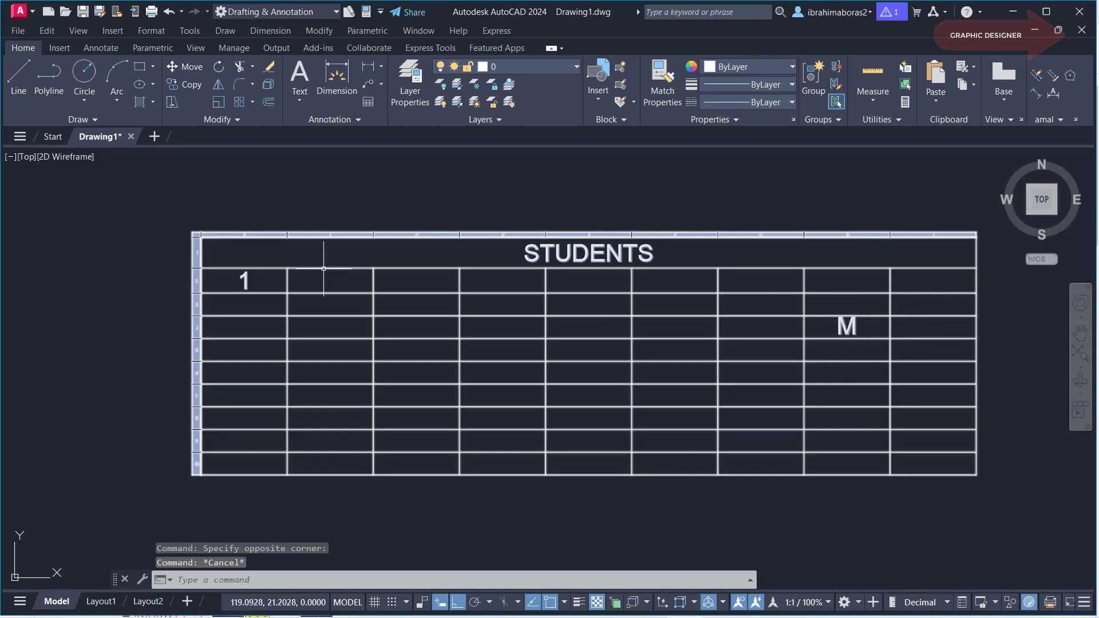
Step: Delete column I, the STUDENTS table's rightmost column, then clear the selection
{"action": "left_click", "coordinate": [949, 232]}
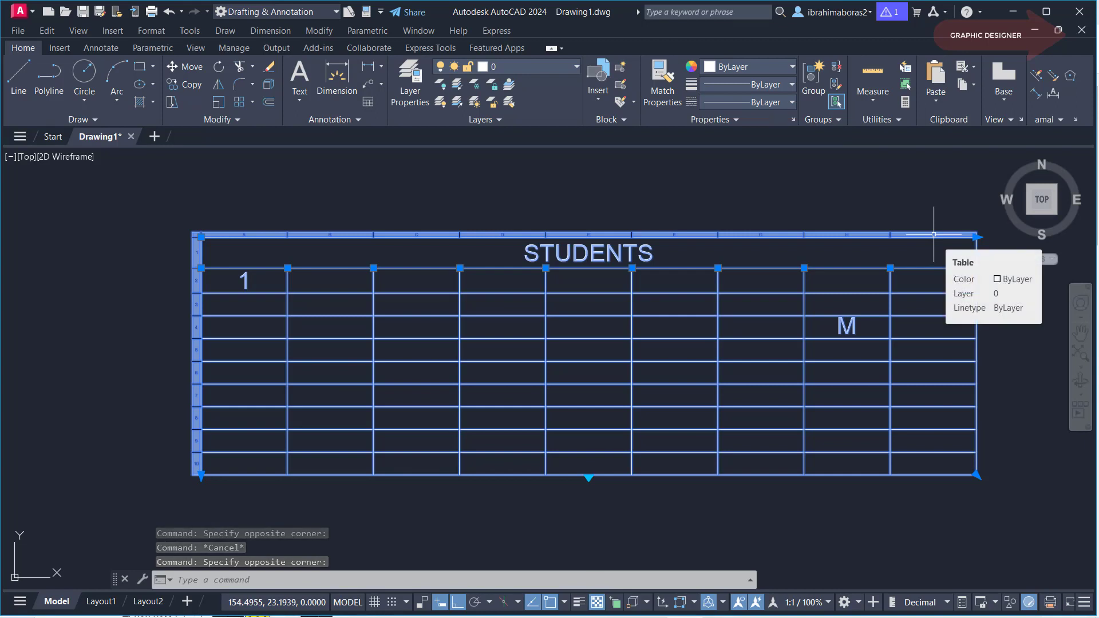
{"action": "left_click", "coordinate": [934, 234]}
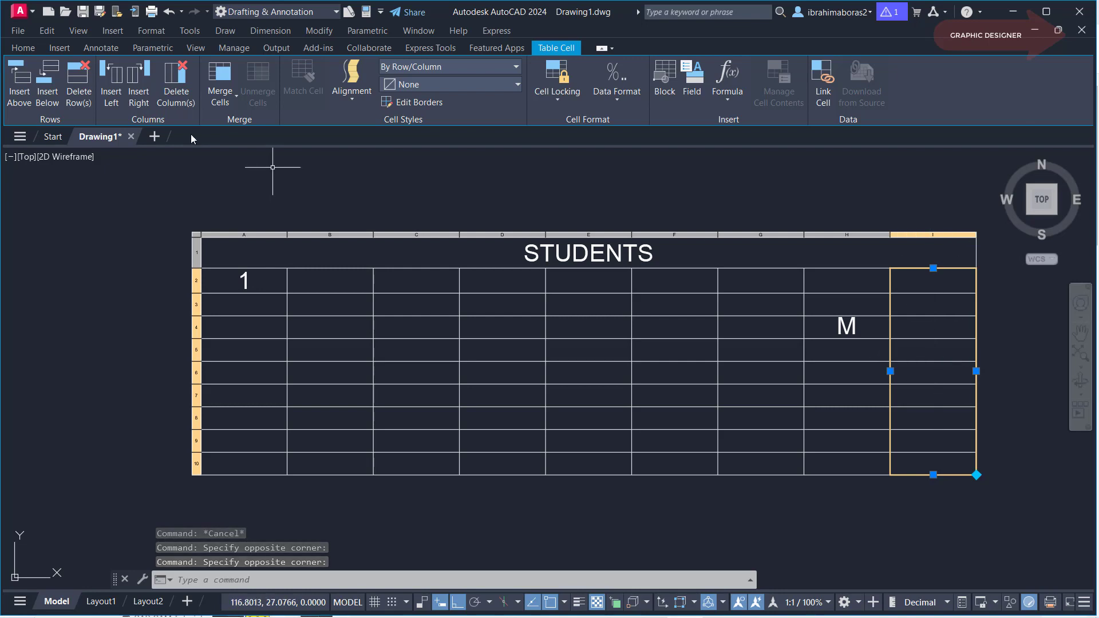
{"action": "left_click", "coordinate": [177, 85]}
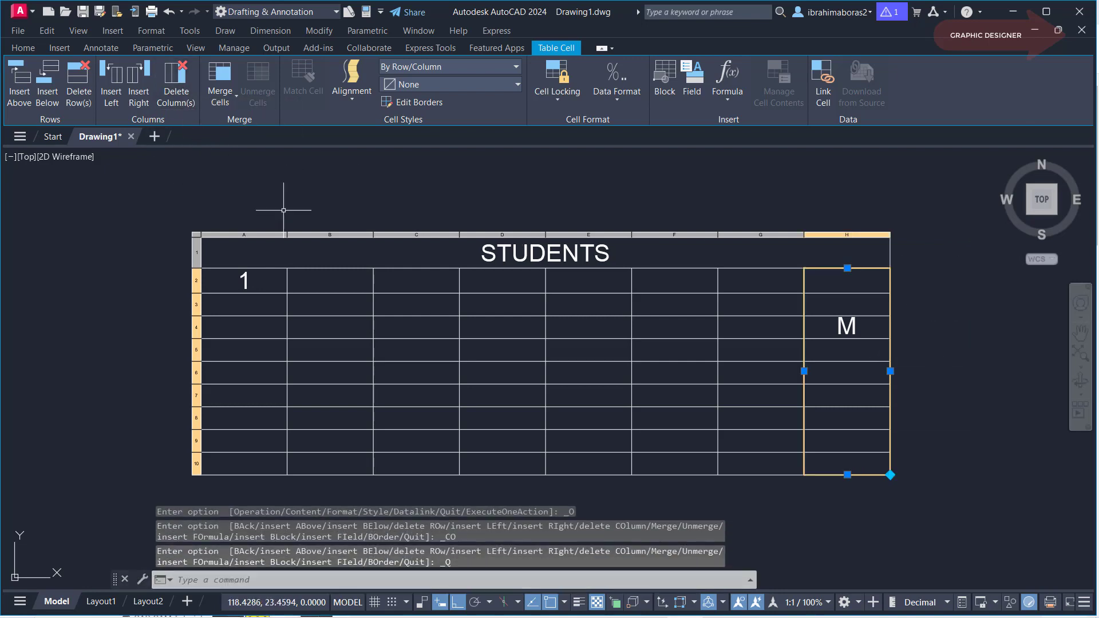
{"action": "left_click", "coordinate": [937, 306]}
{"action": "key", "text": "Escape"}
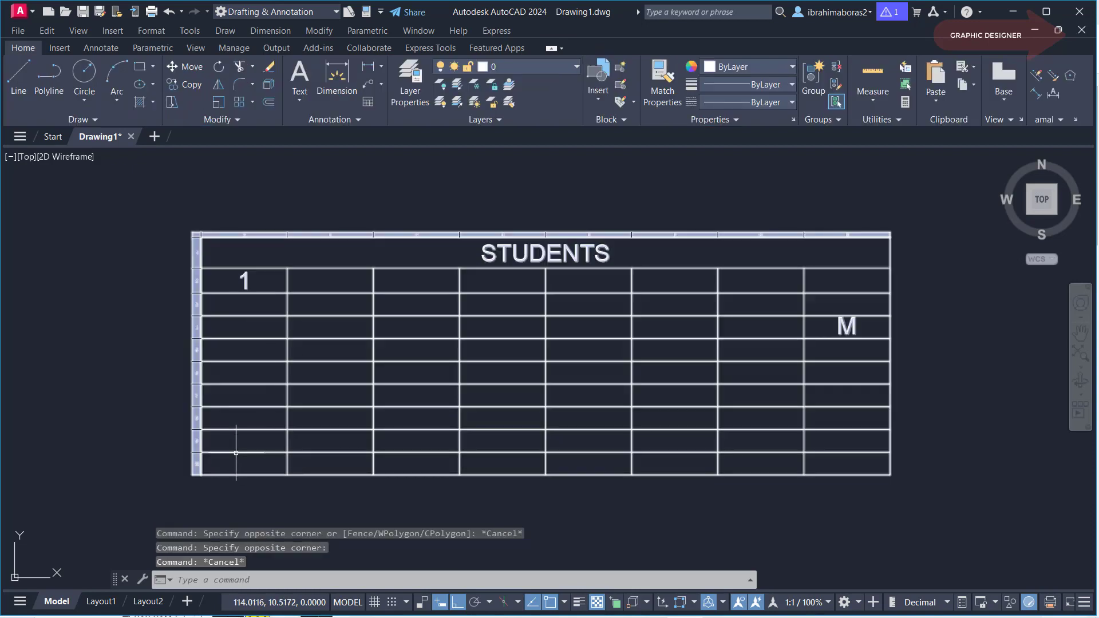
Step: Delete row 10 at the bottom of the STUDENTS table, then clear the selection
{"action": "left_click", "coordinate": [236, 453]}
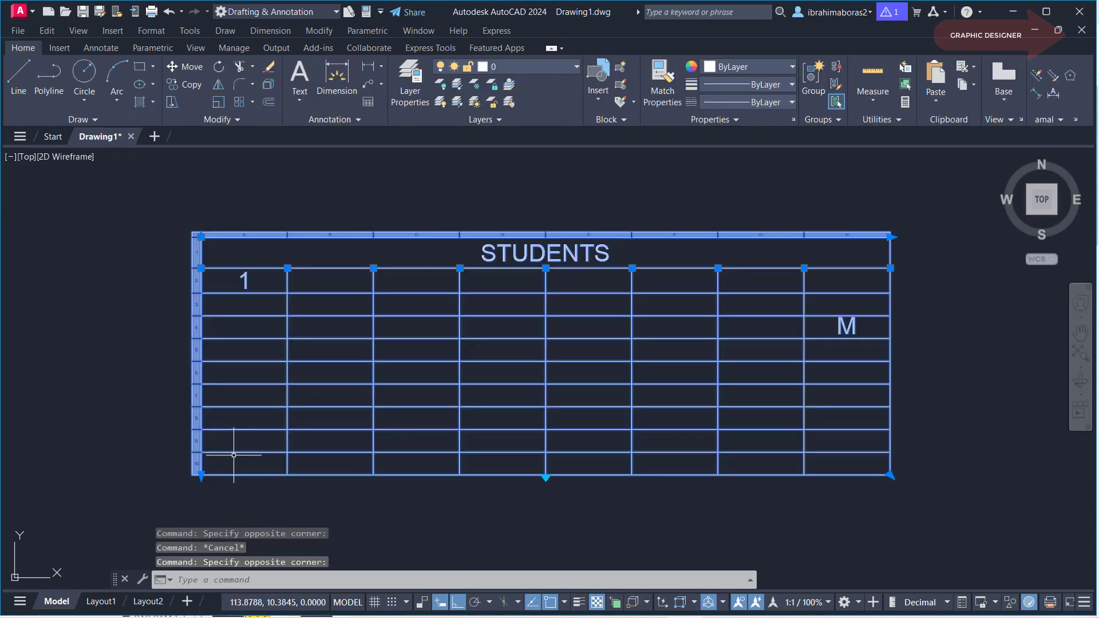
{"action": "left_click", "coordinate": [197, 464]}
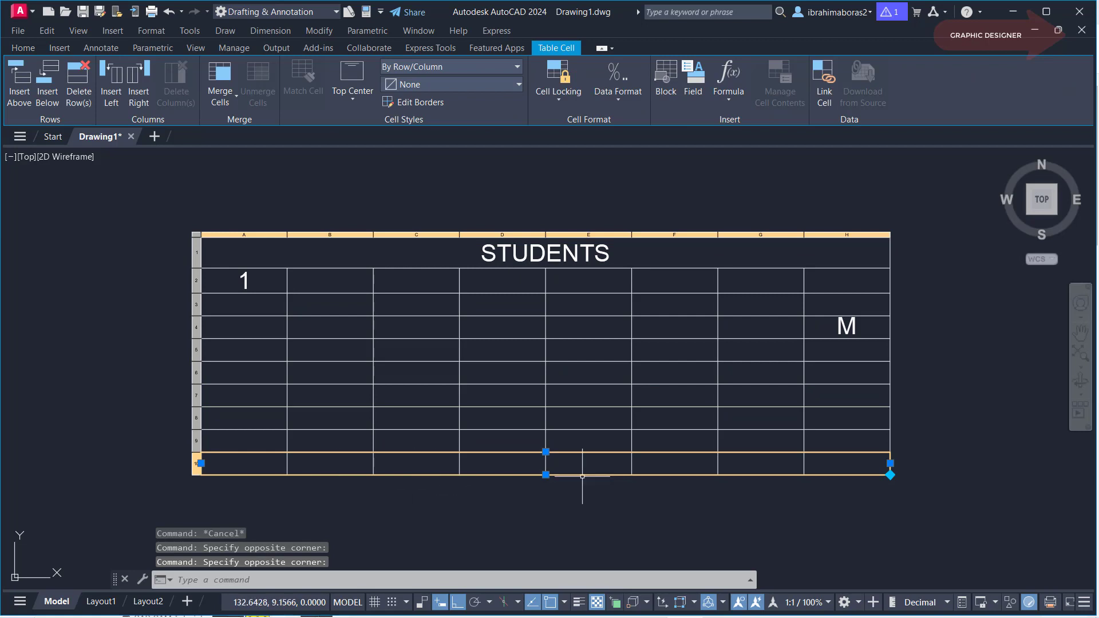
{"action": "left_click", "coordinate": [74, 86]}
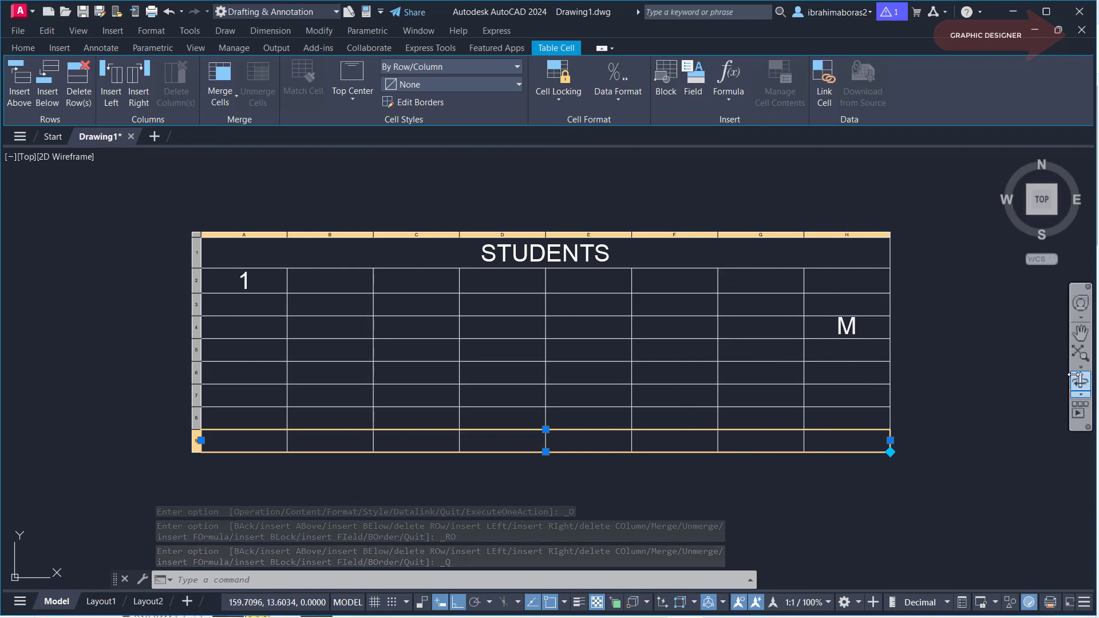
{"action": "key", "text": "Escape"}
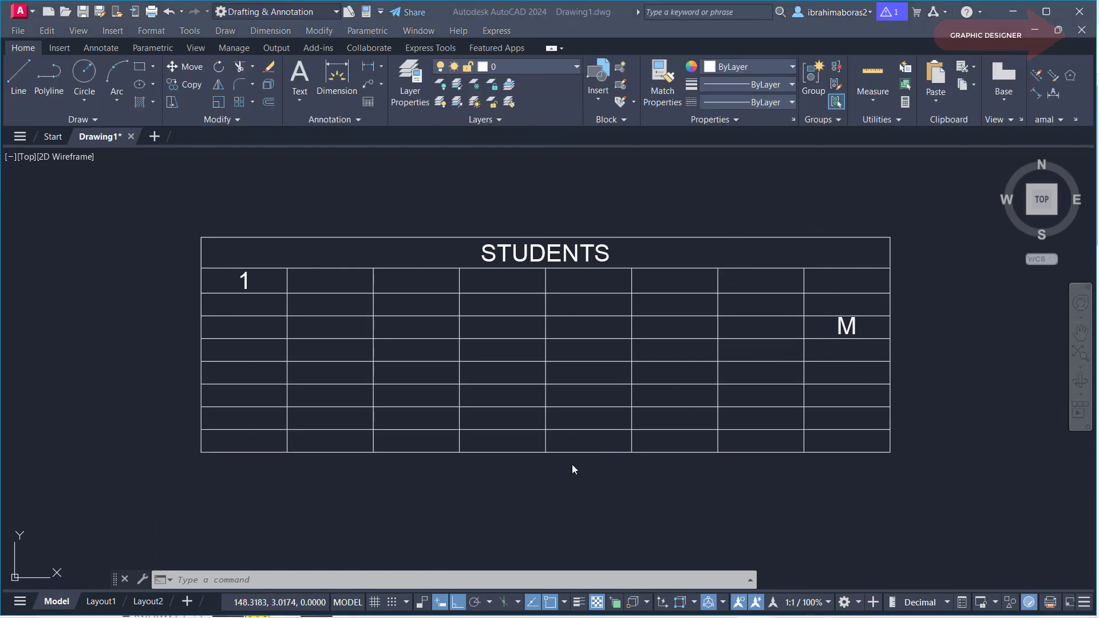